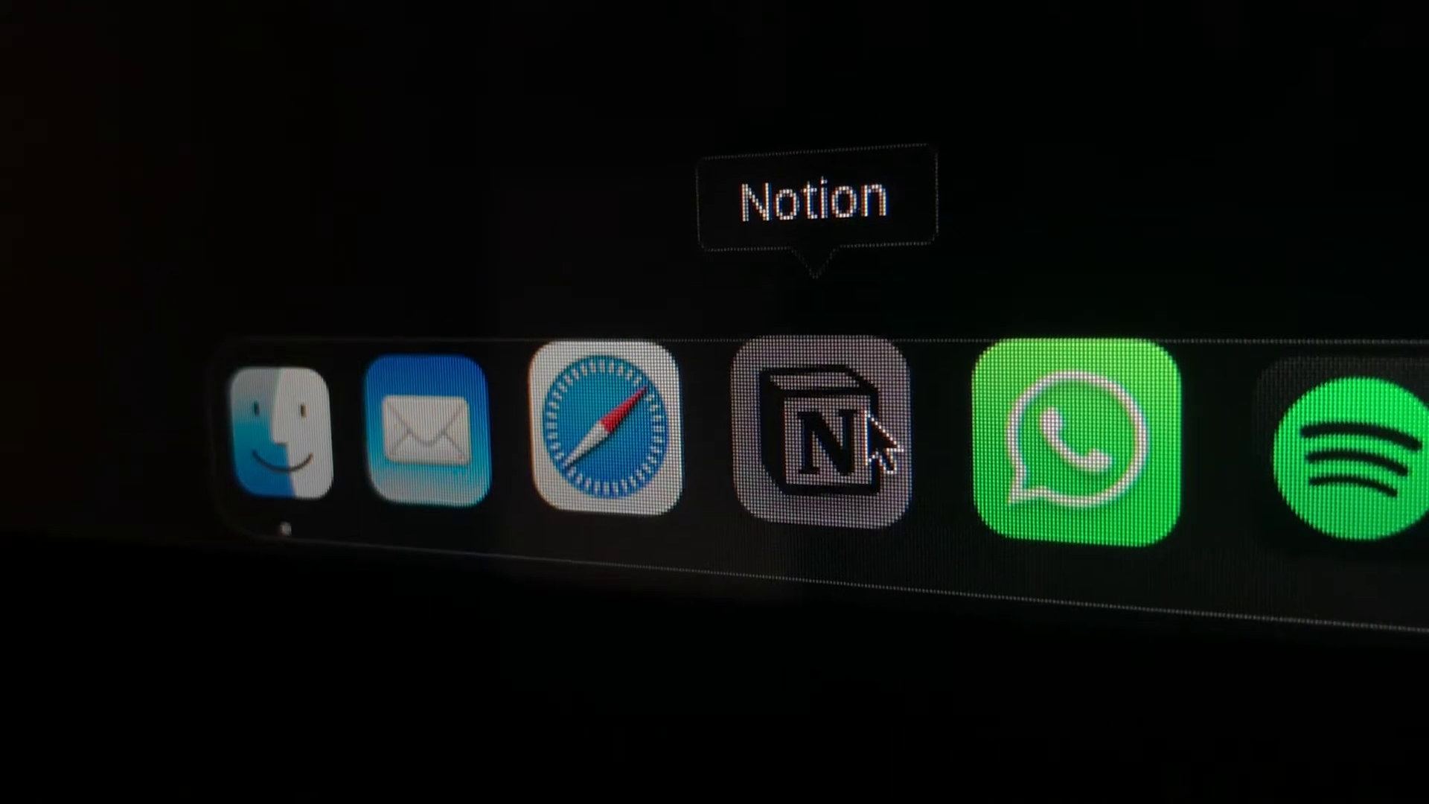
Open Notion and go to the Finances page in the Personal section
{"action": "left_click", "coordinate": [871, 424]}
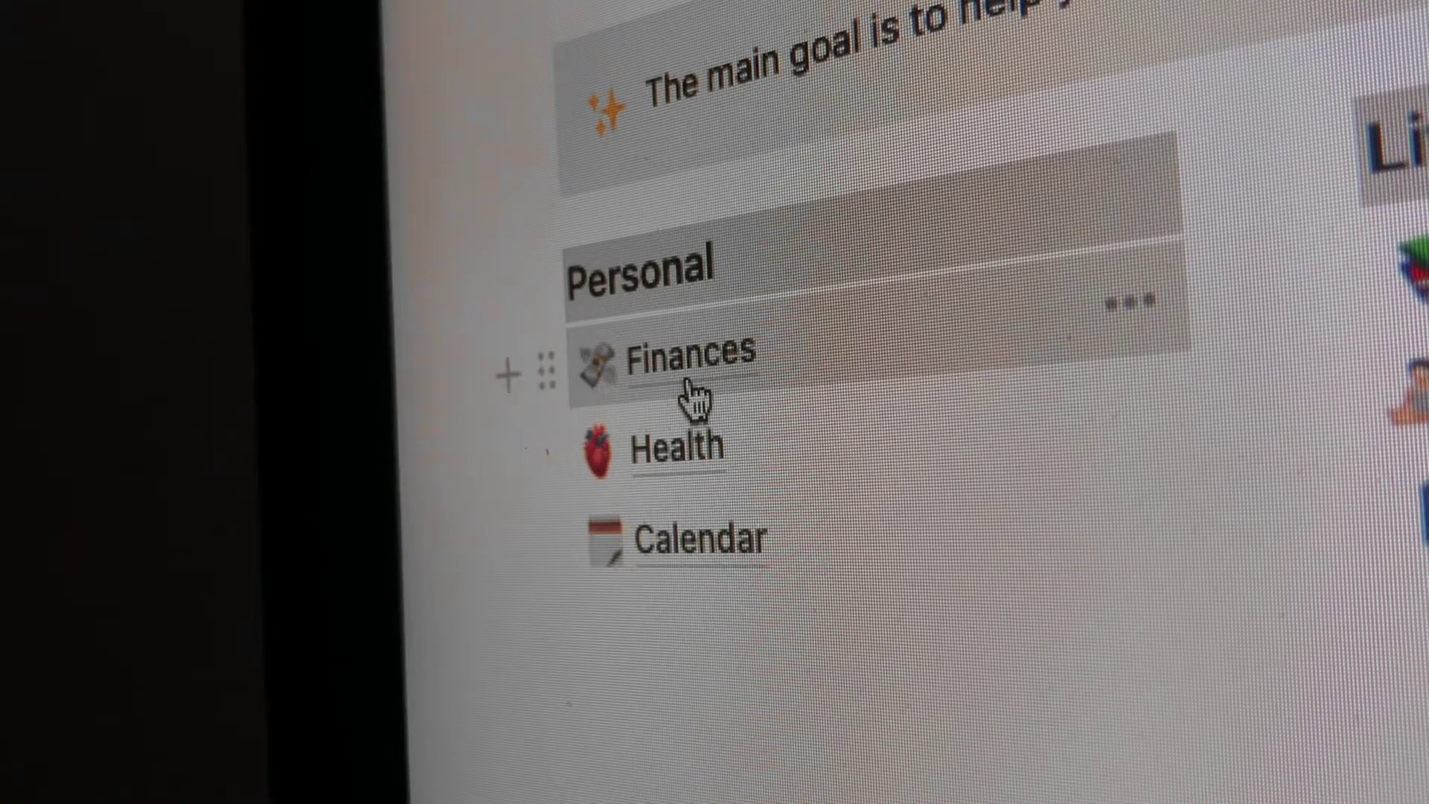
{"action": "left_click", "coordinate": [345, 551]}
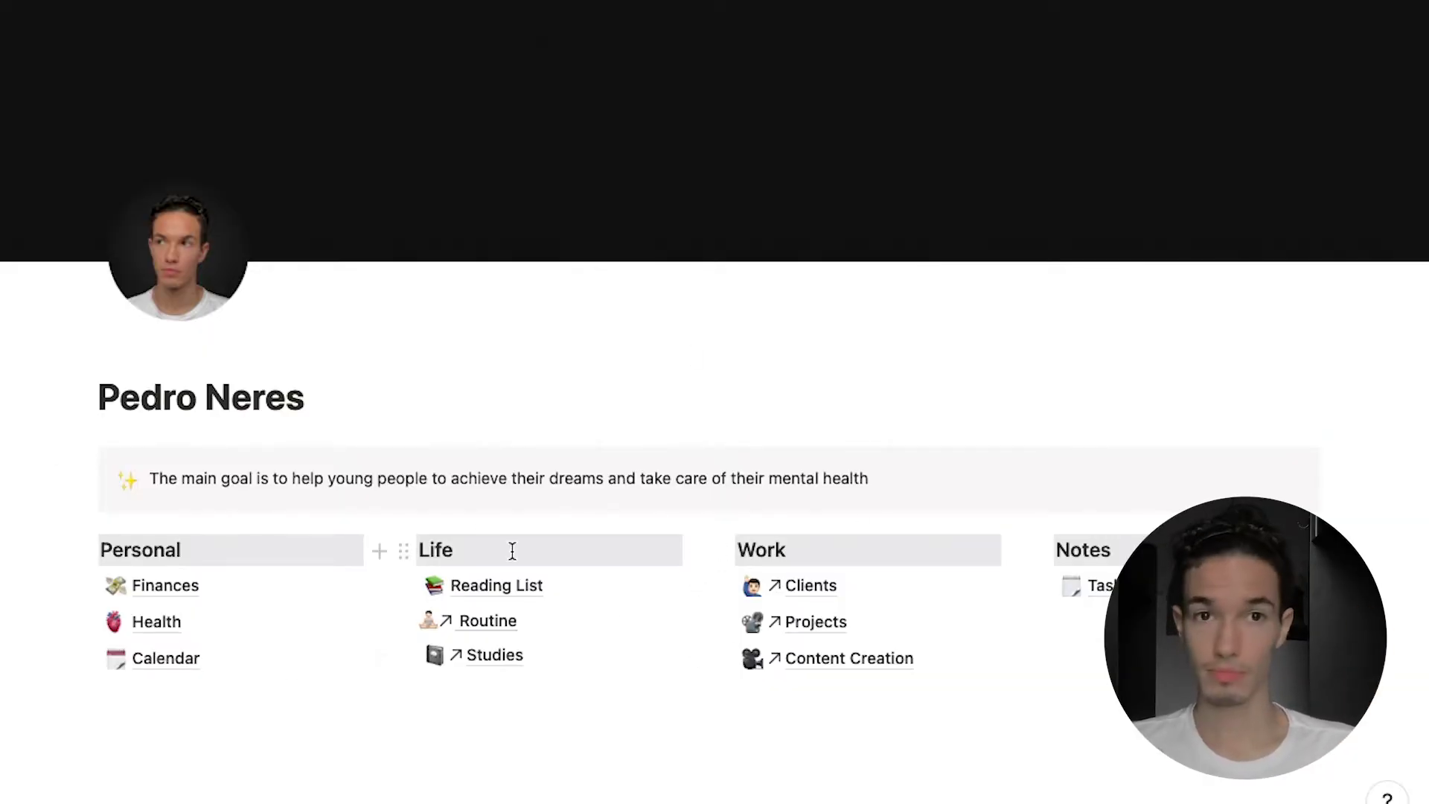
{"action": "left_click", "coordinate": [168, 588]}
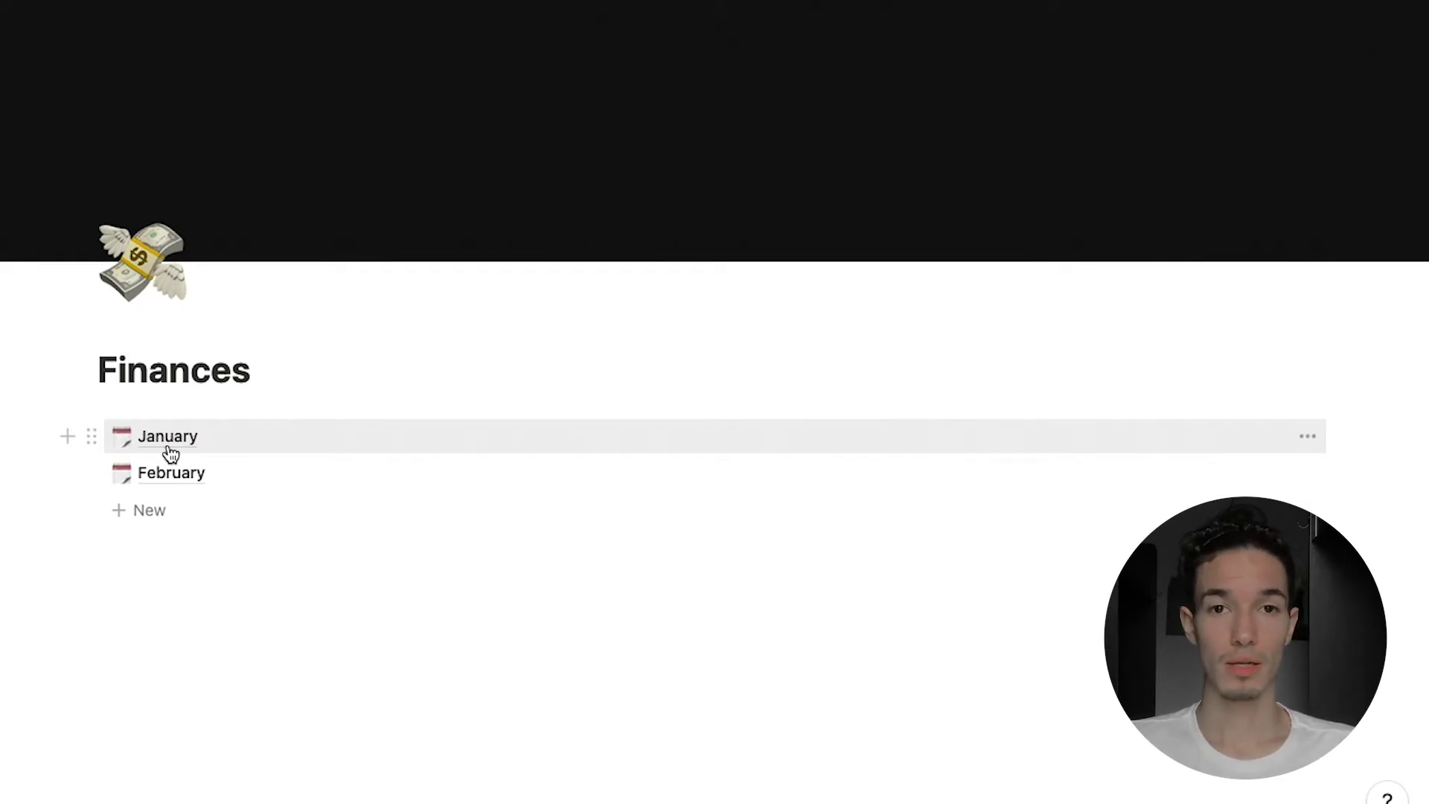
Add a new month page to the Finances page
{"action": "left_click", "coordinate": [143, 516]}
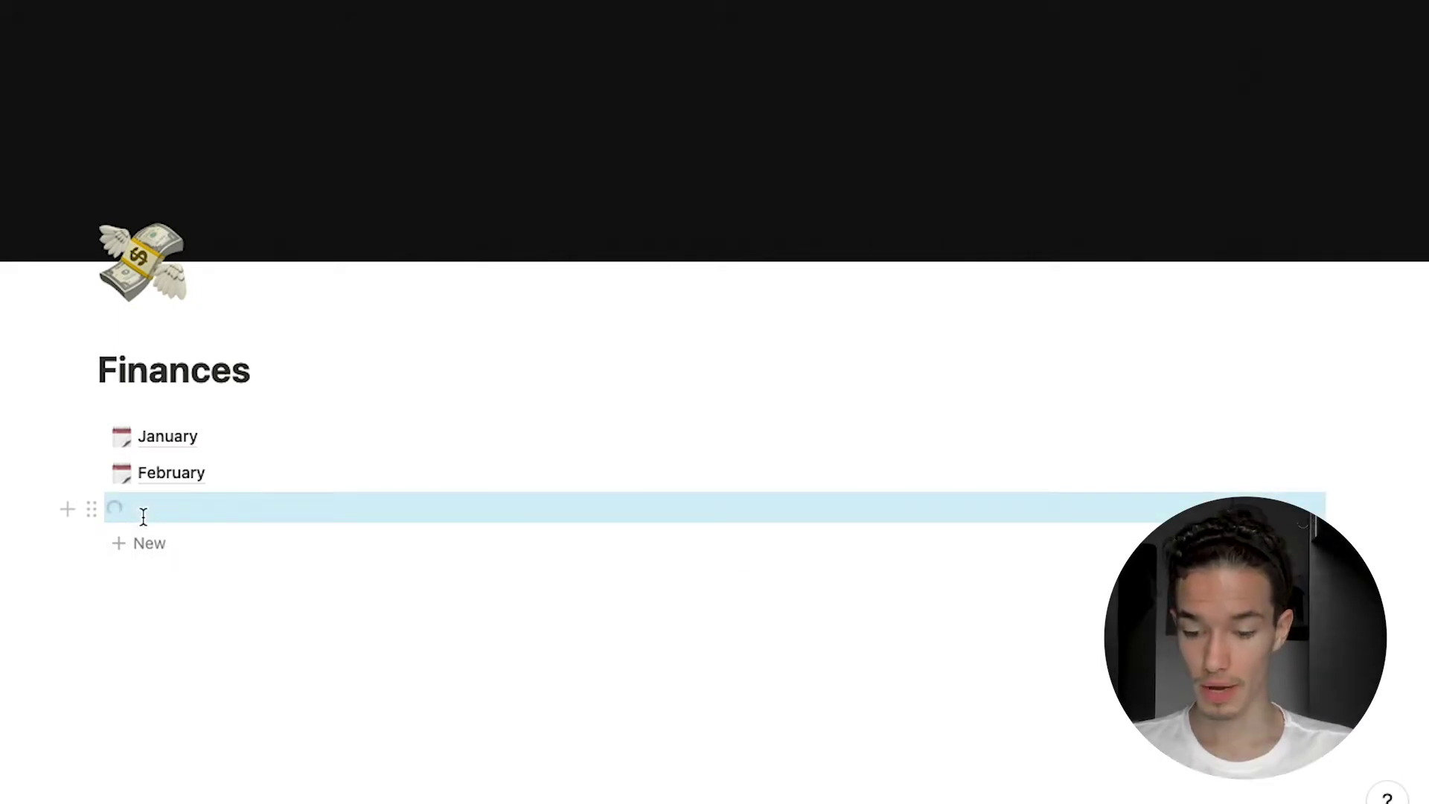
{"action": "scroll", "coordinate": [269, 298], "scroll_direction": "down", "scroll_amount": 1}
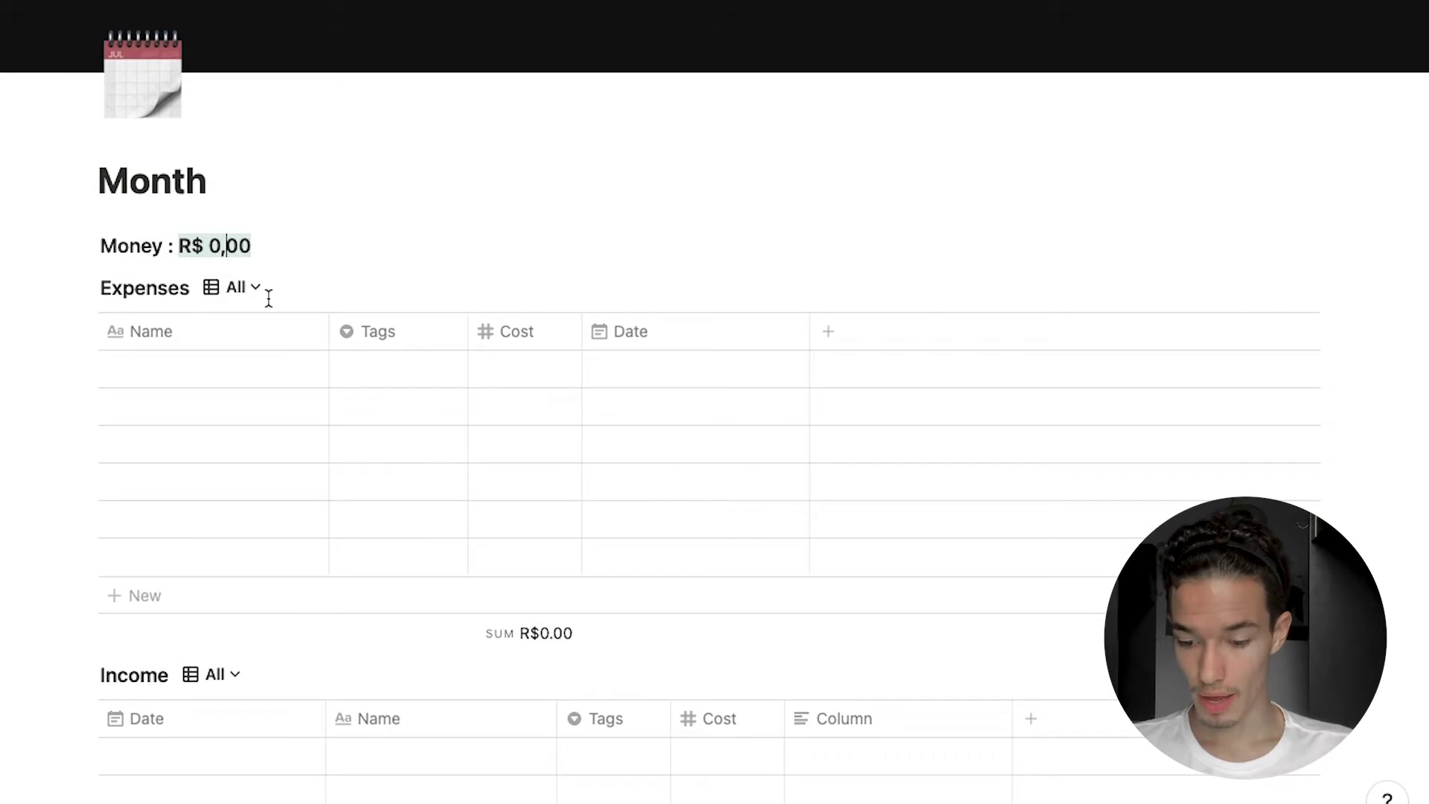
Examine the available category views of the Expenses table and the layout of the Month page
{"action": "left_click", "coordinate": [244, 286]}
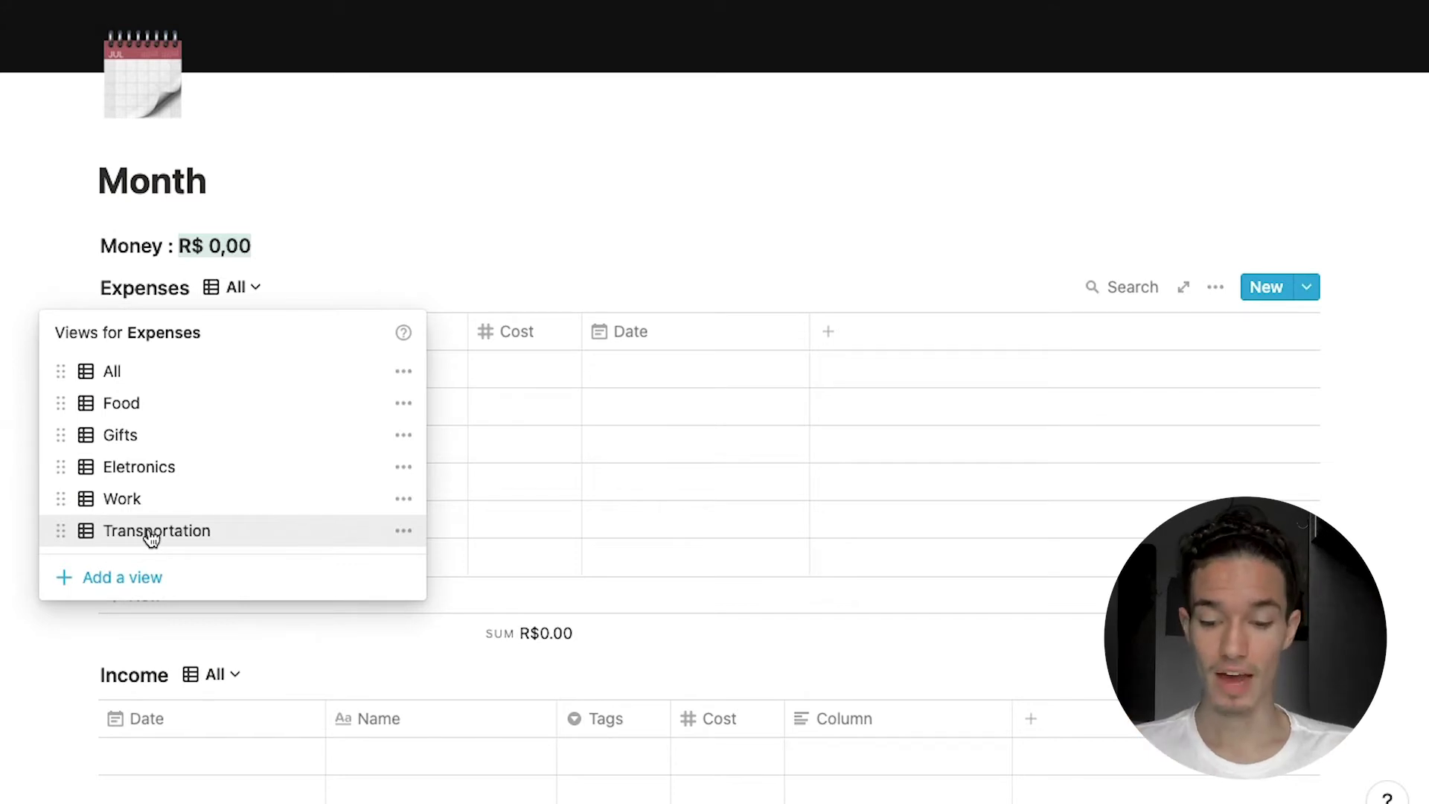
{"action": "left_click", "coordinate": [538, 144]}
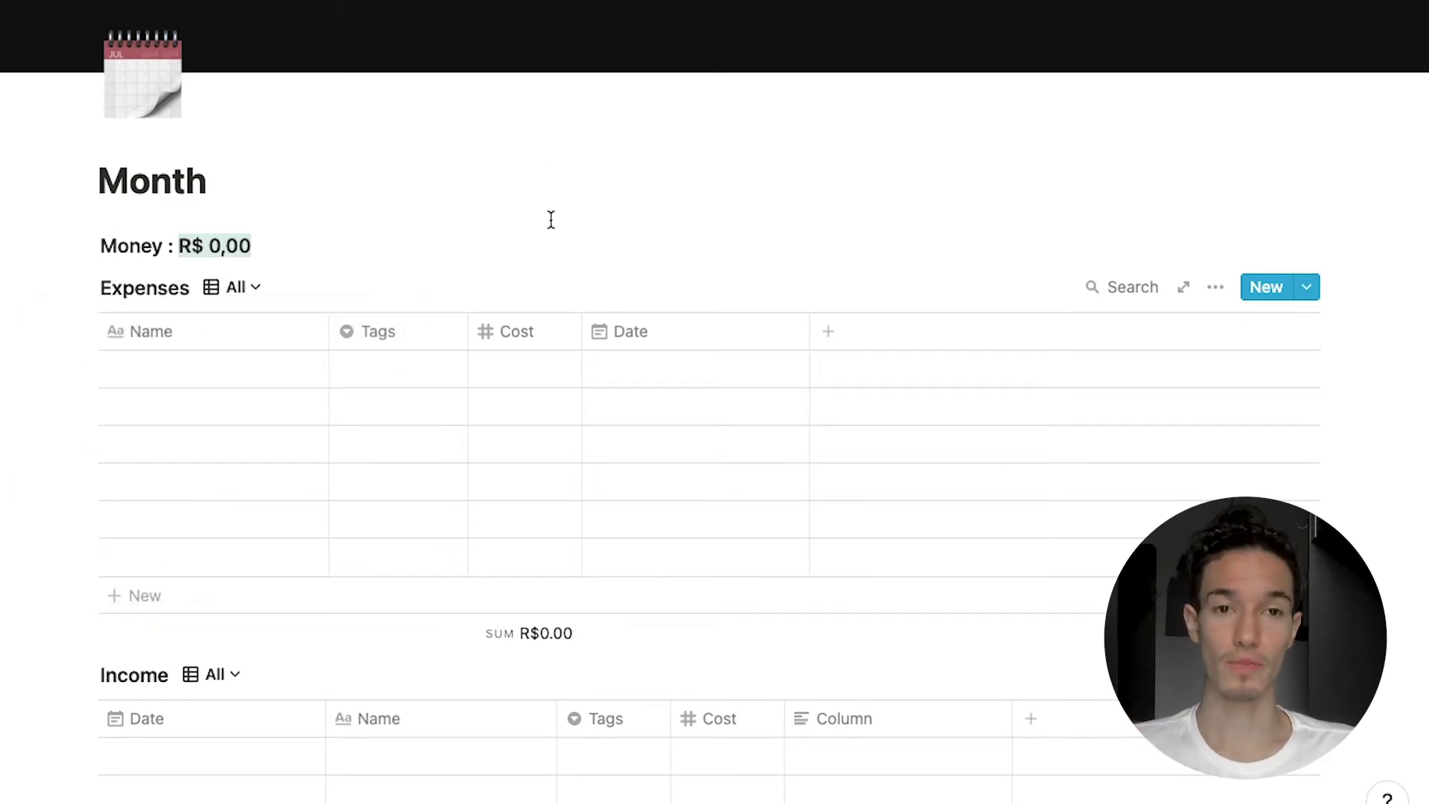
{"action": "scroll", "coordinate": [551, 219], "scroll_direction": "down", "scroll_amount": 2}
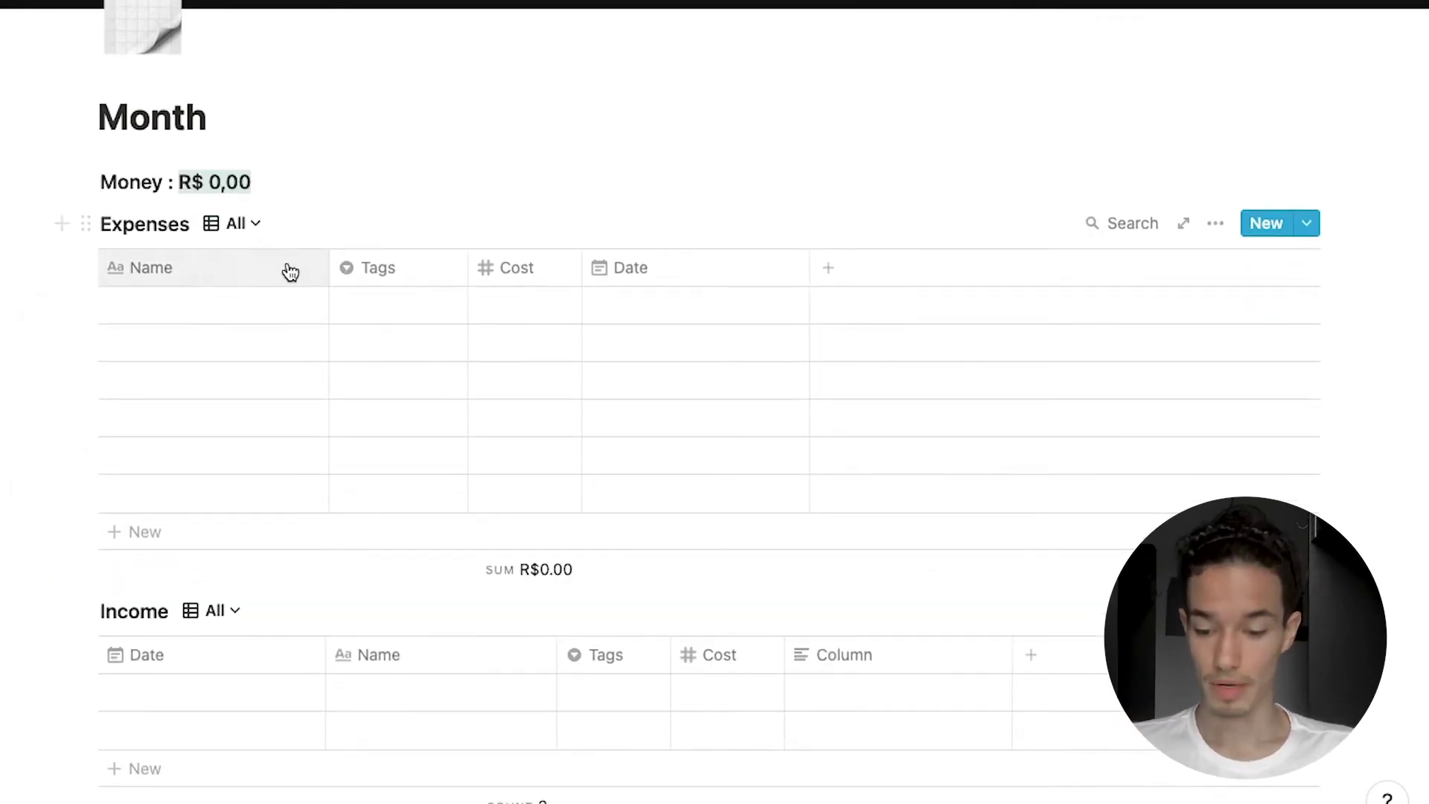
{"action": "left_click", "coordinate": [237, 224]}
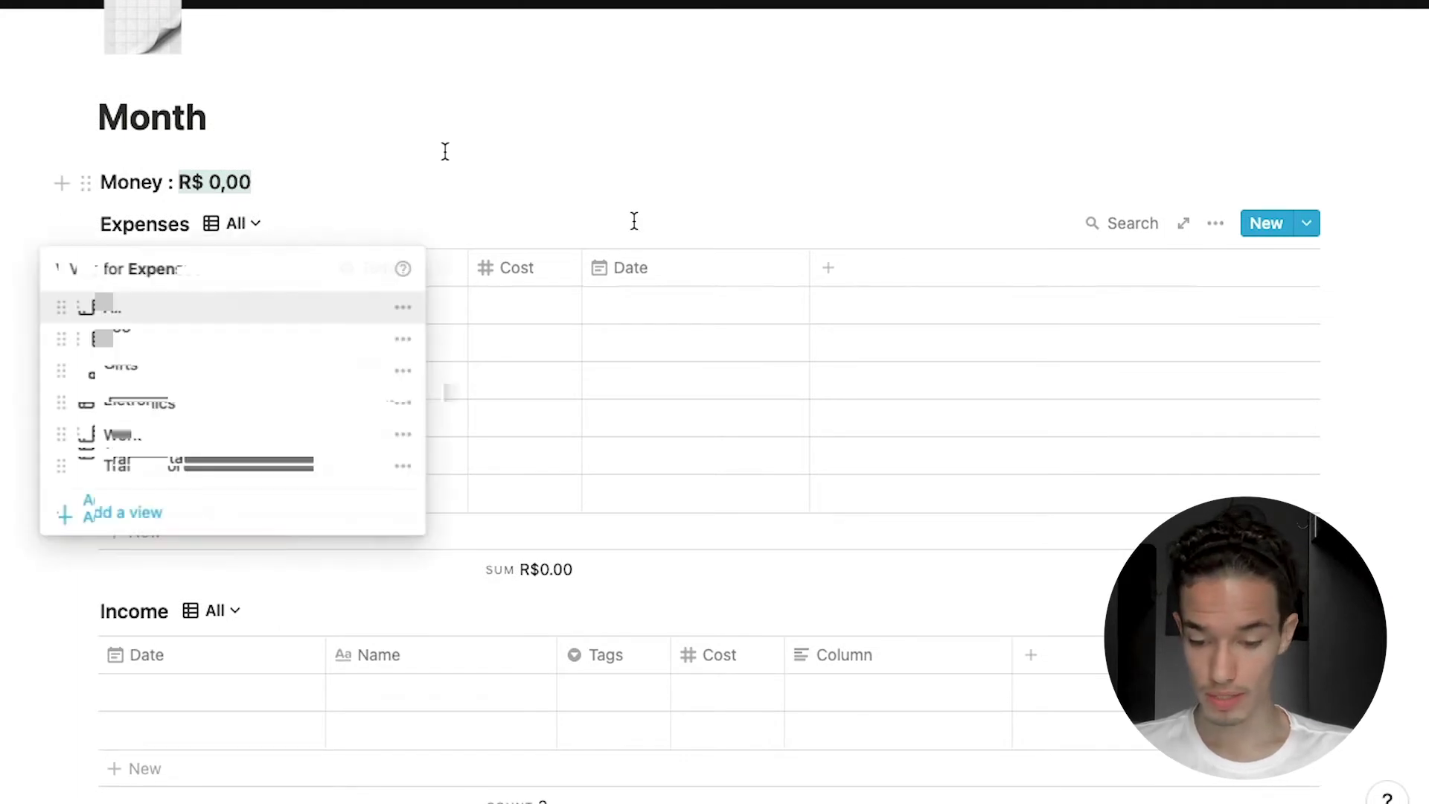
{"action": "scroll", "coordinate": [633, 223], "scroll_direction": "down", "scroll_amount": 5}
{"action": "scroll", "coordinate": [478, 182], "scroll_direction": "up", "scroll_amount": 3}
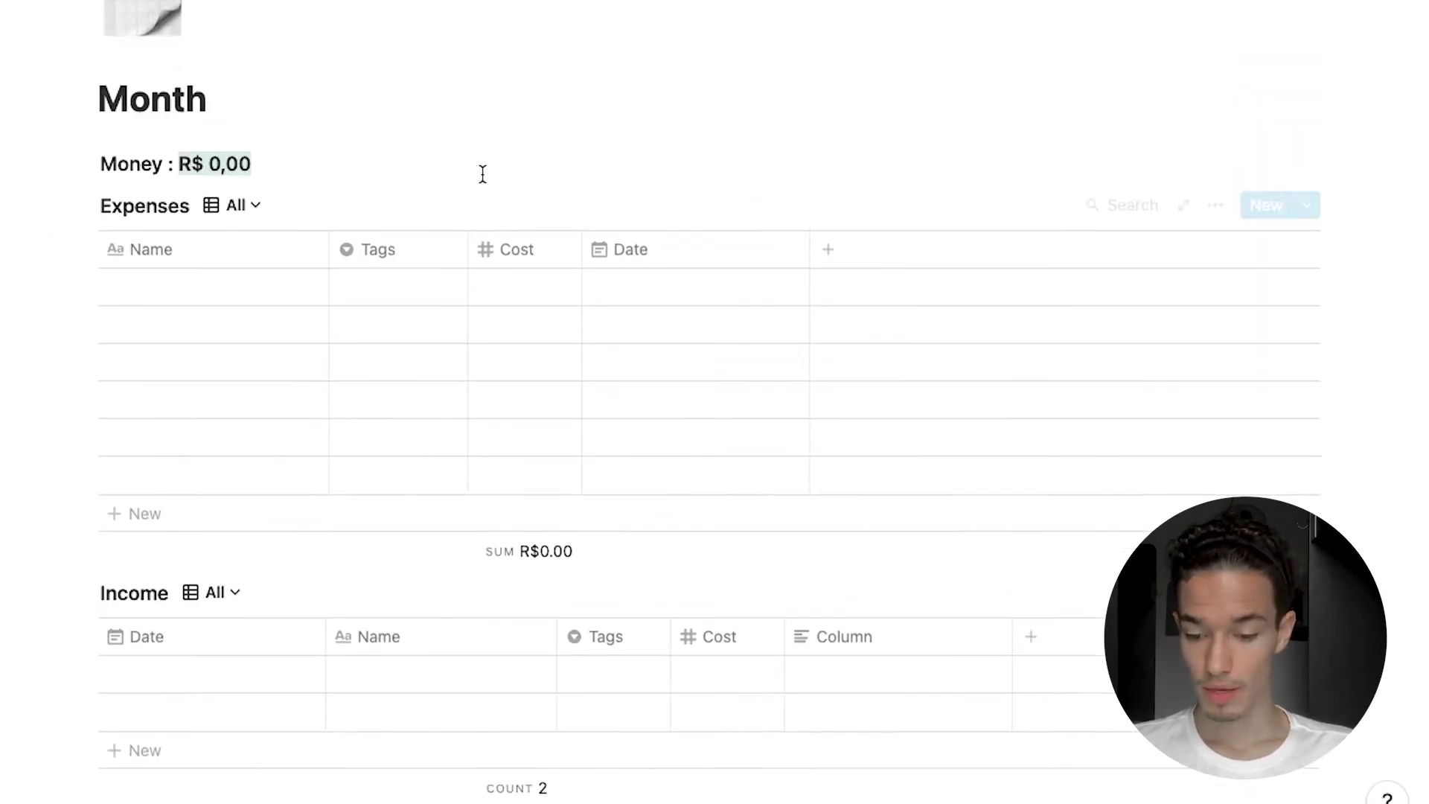
Enter Bread as the first item of the Expenses table and tag it Food
{"action": "scroll", "coordinate": [434, 193], "scroll_direction": "down", "scroll_amount": 1}
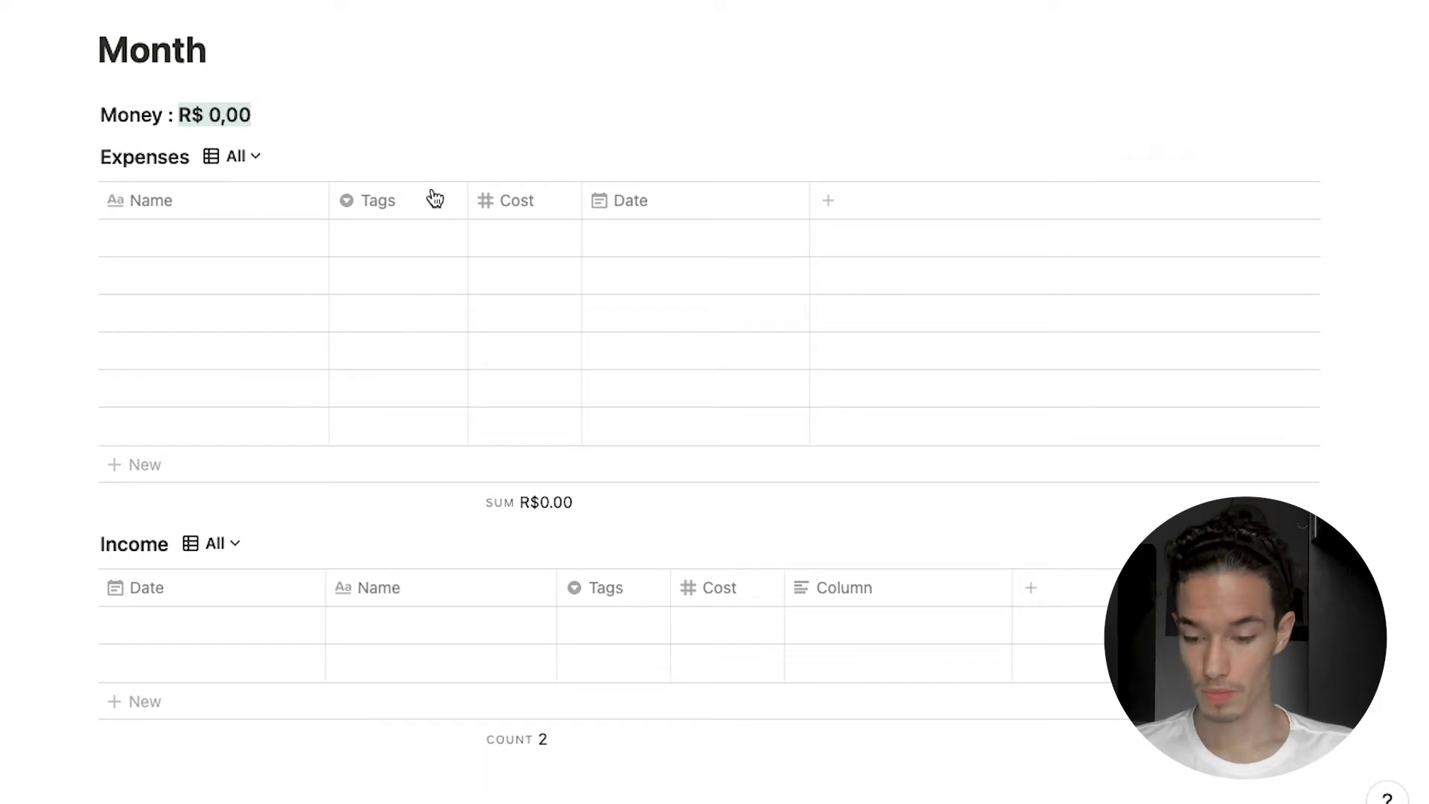
{"action": "left_click", "coordinate": [208, 249]}
{"action": "type", "text": "S"}
{"action": "key", "text": "BackSpace"}
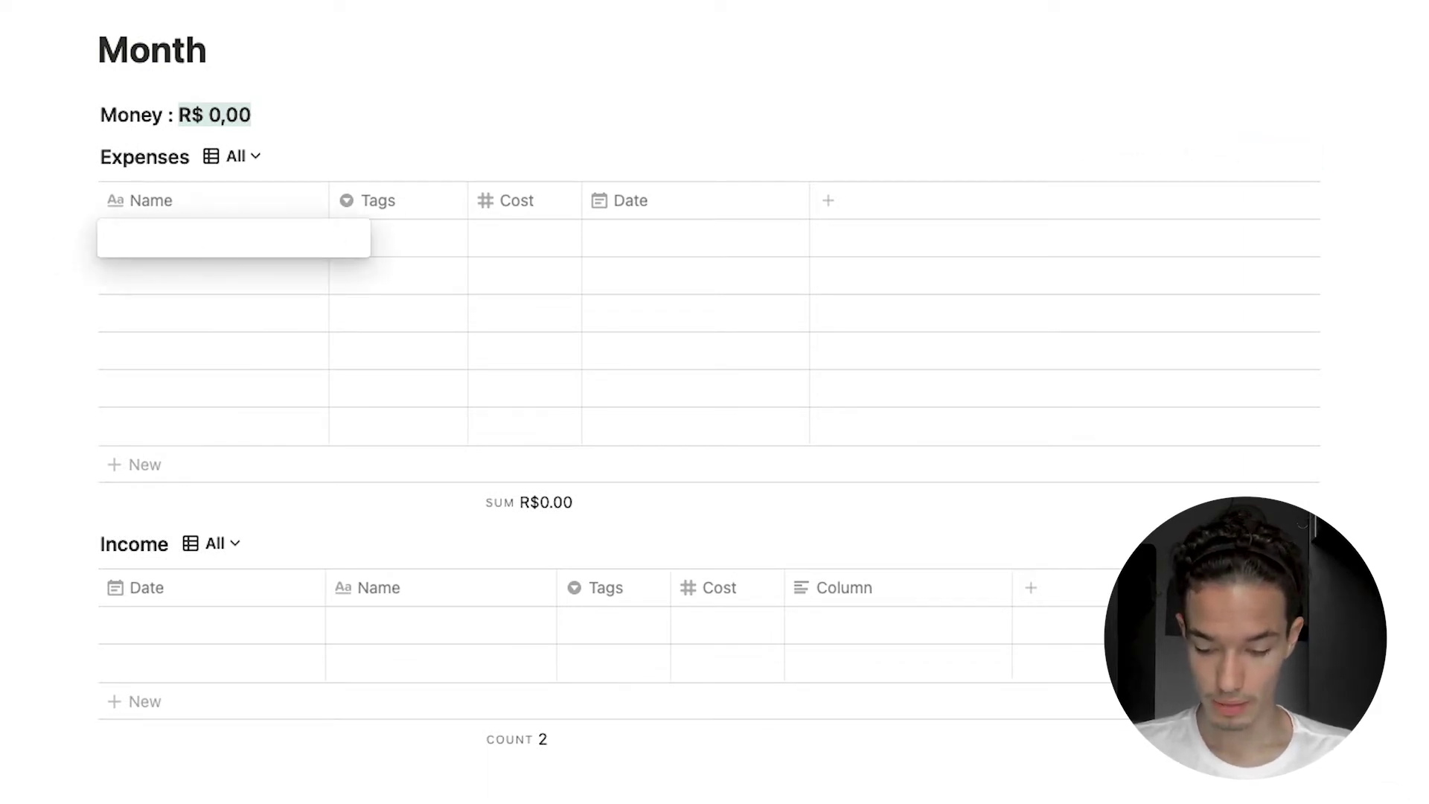
{"action": "type", "text": "Bread"}
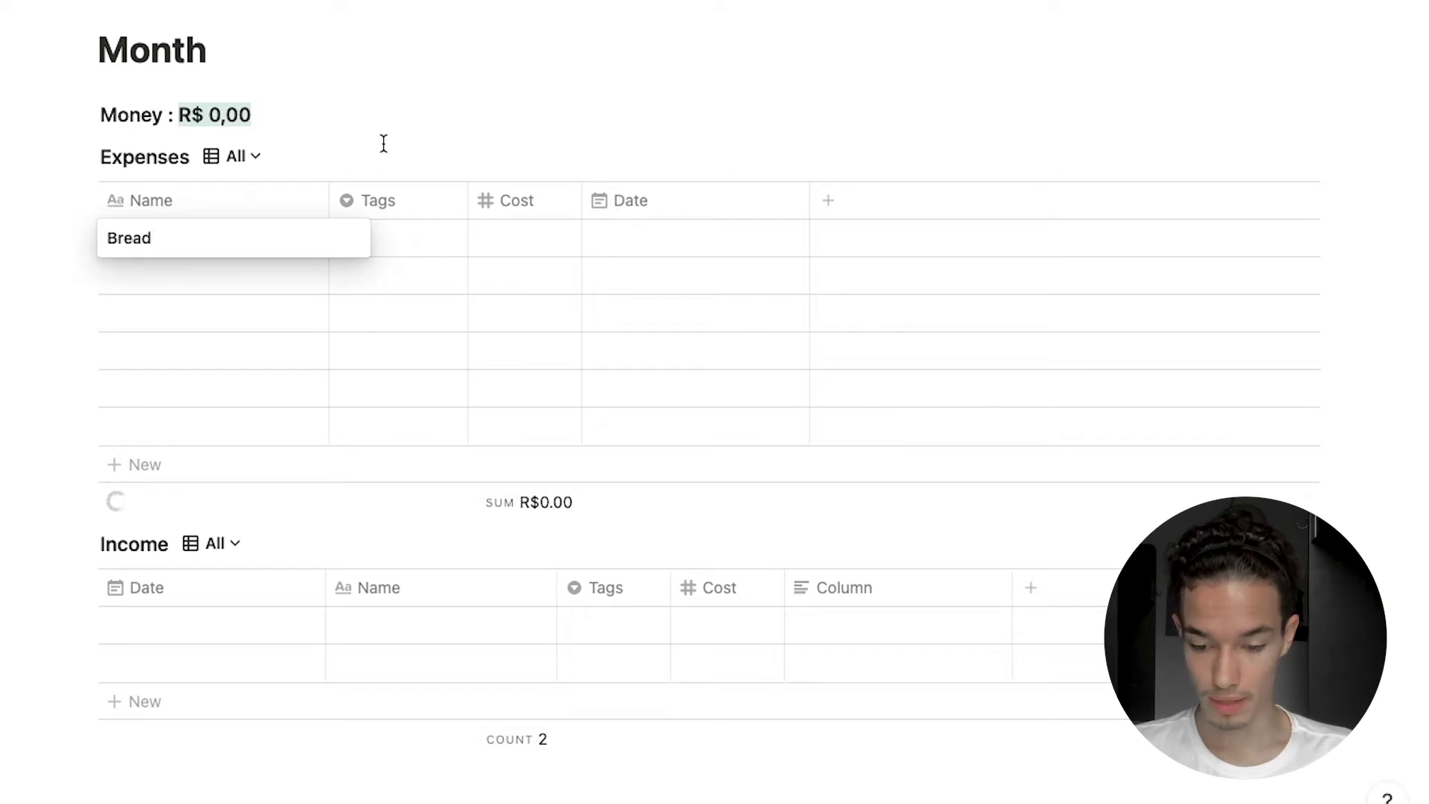
{"action": "key", "text": "Return"}
{"action": "left_click", "coordinate": [396, 238]}
{"action": "left_click", "coordinate": [428, 314]}
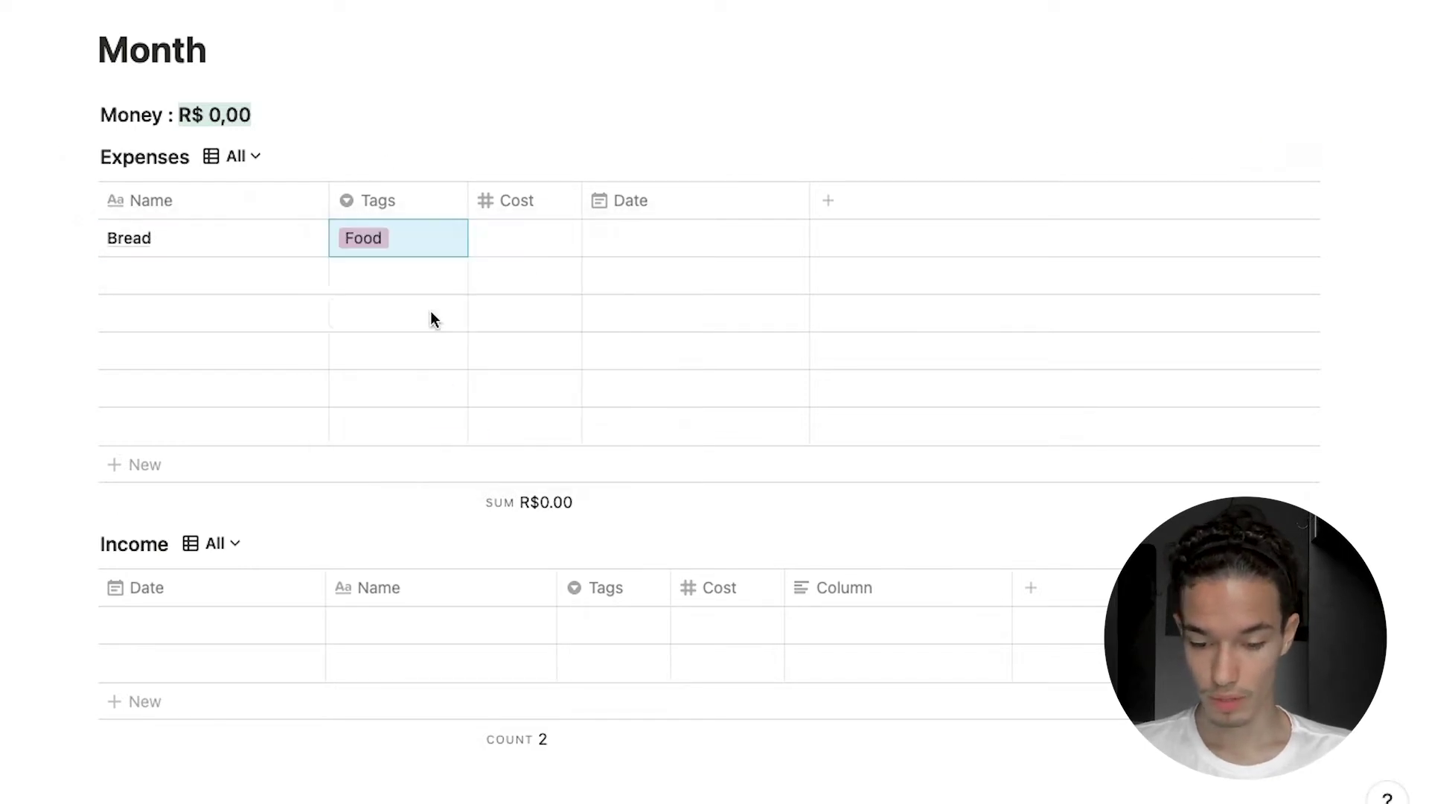
Set the cost of the Bread expense to R$4.50
{"action": "left_click", "coordinate": [543, 235]}
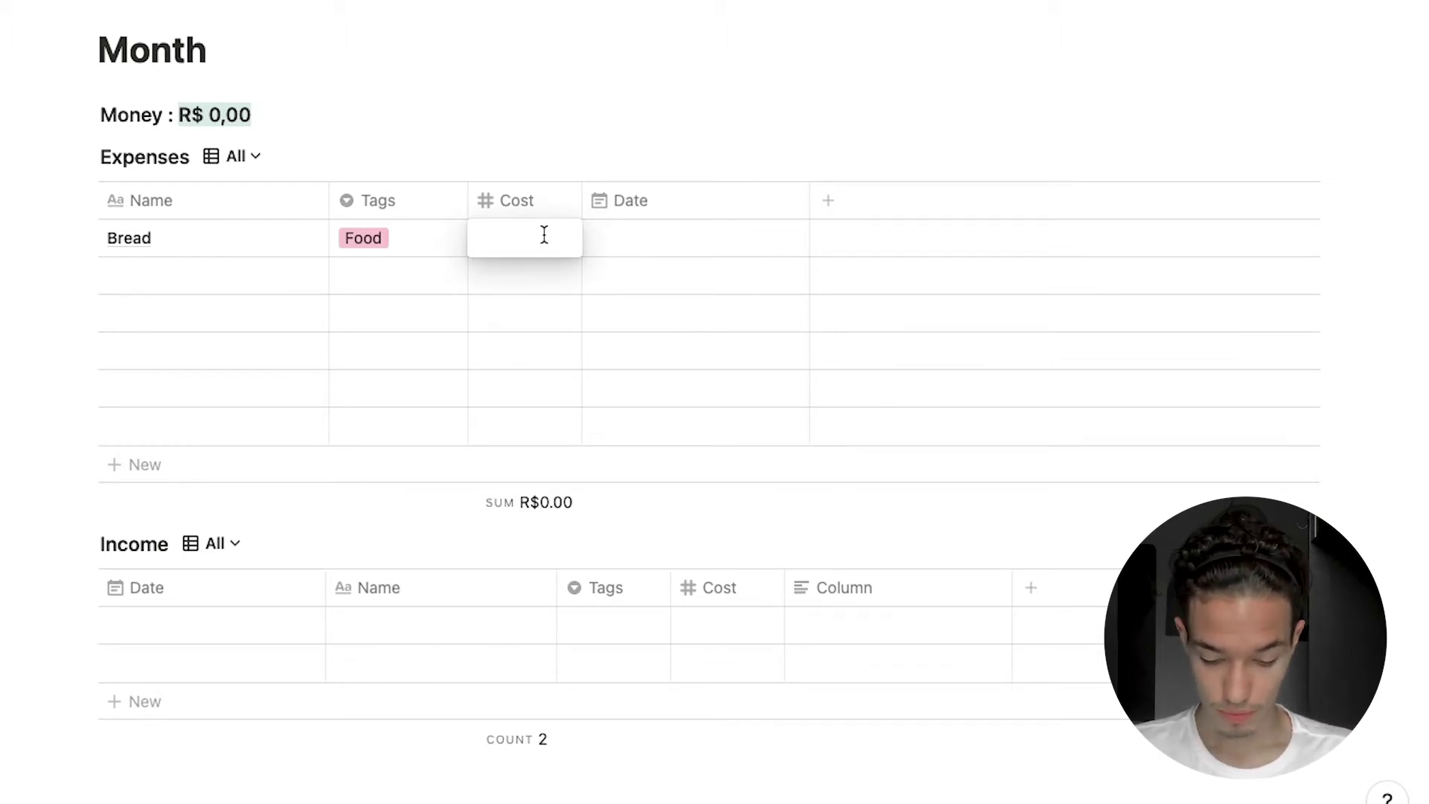
{"action": "type", "text": "4,5"}
{"action": "key", "text": "Return"}
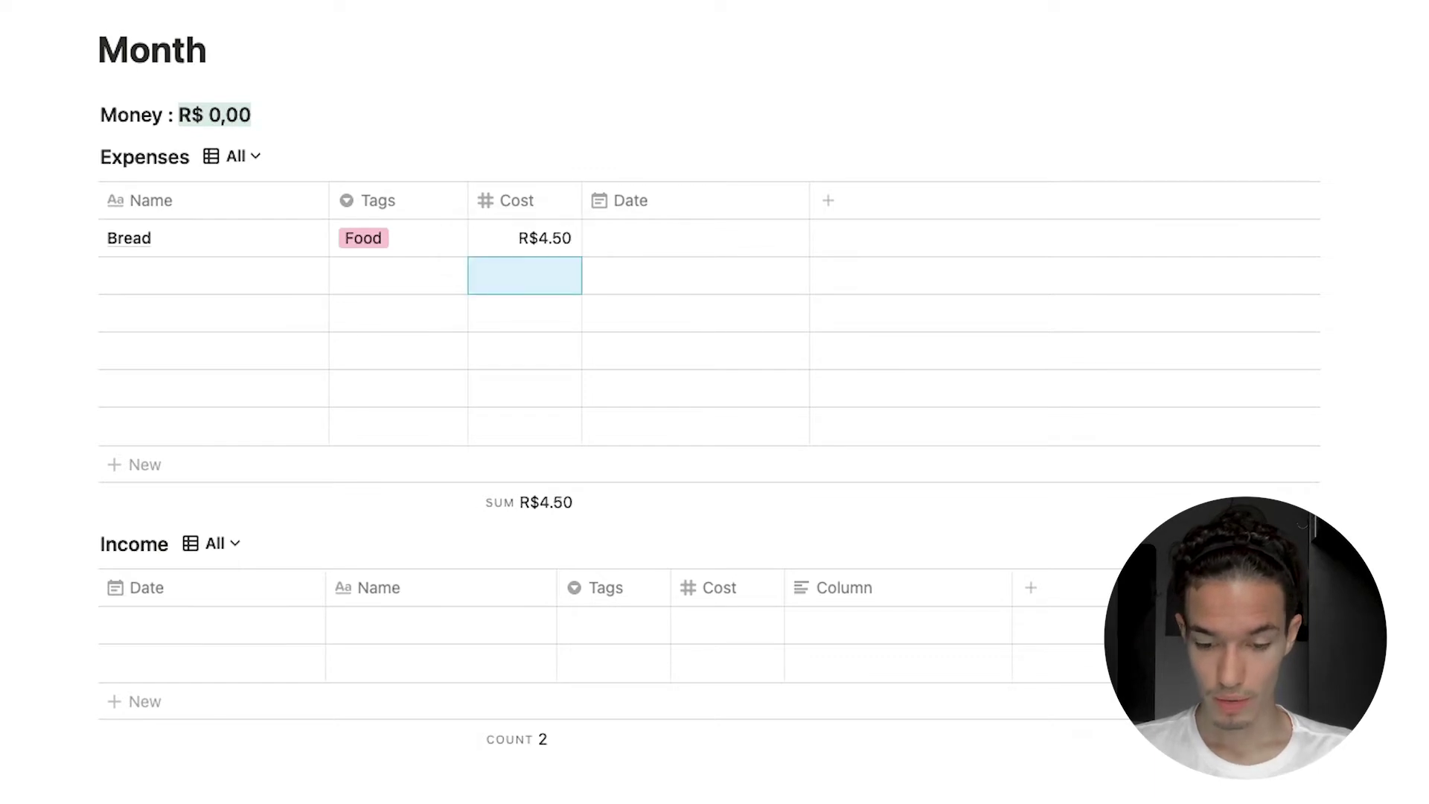
Review the number and currency formats offered for the Cost column of the Expenses table
{"action": "left_click", "coordinate": [535, 236]}
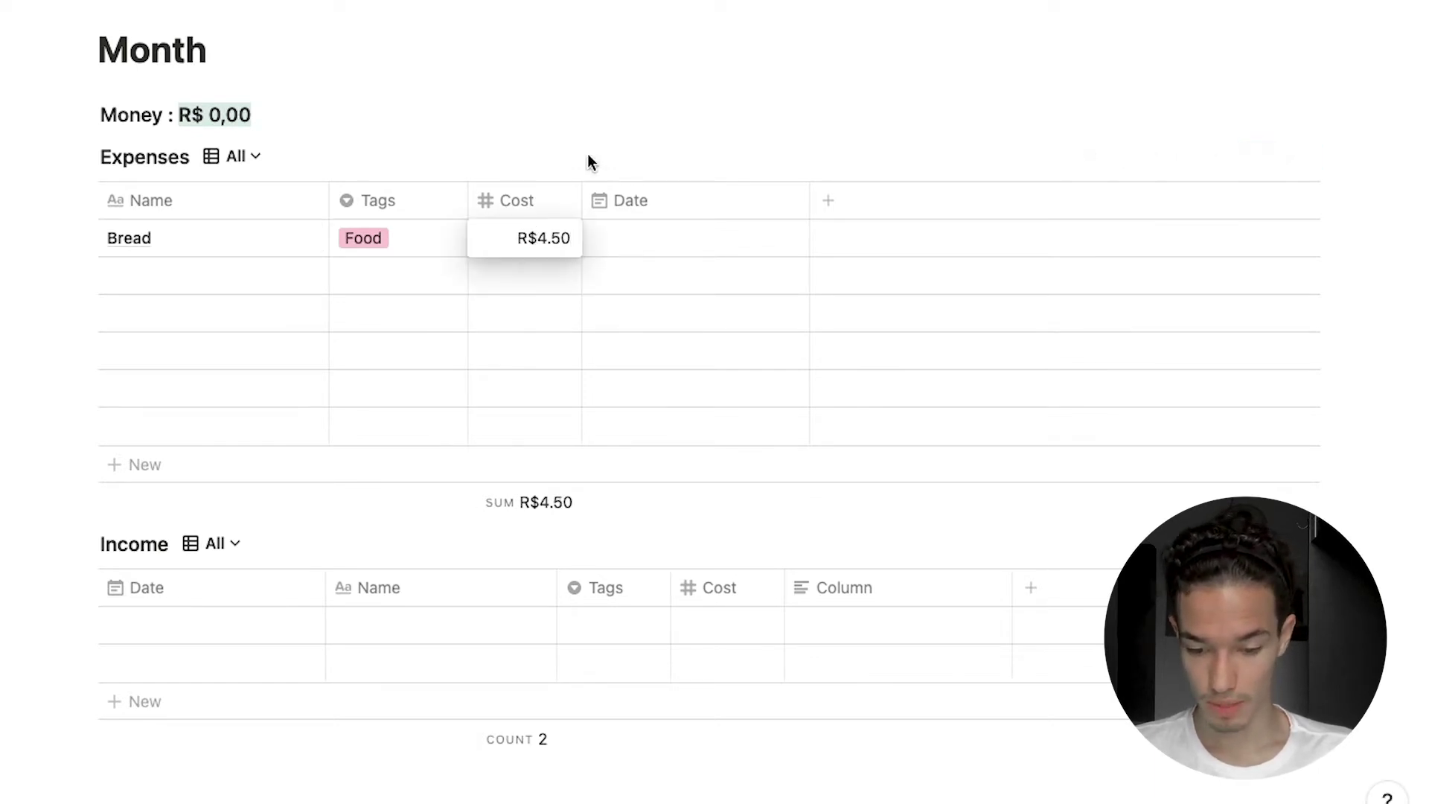
{"action": "key", "text": "Escape"}
{"action": "left_click", "coordinate": [557, 204]}
{"action": "mouse_move", "coordinate": [520, 345]}
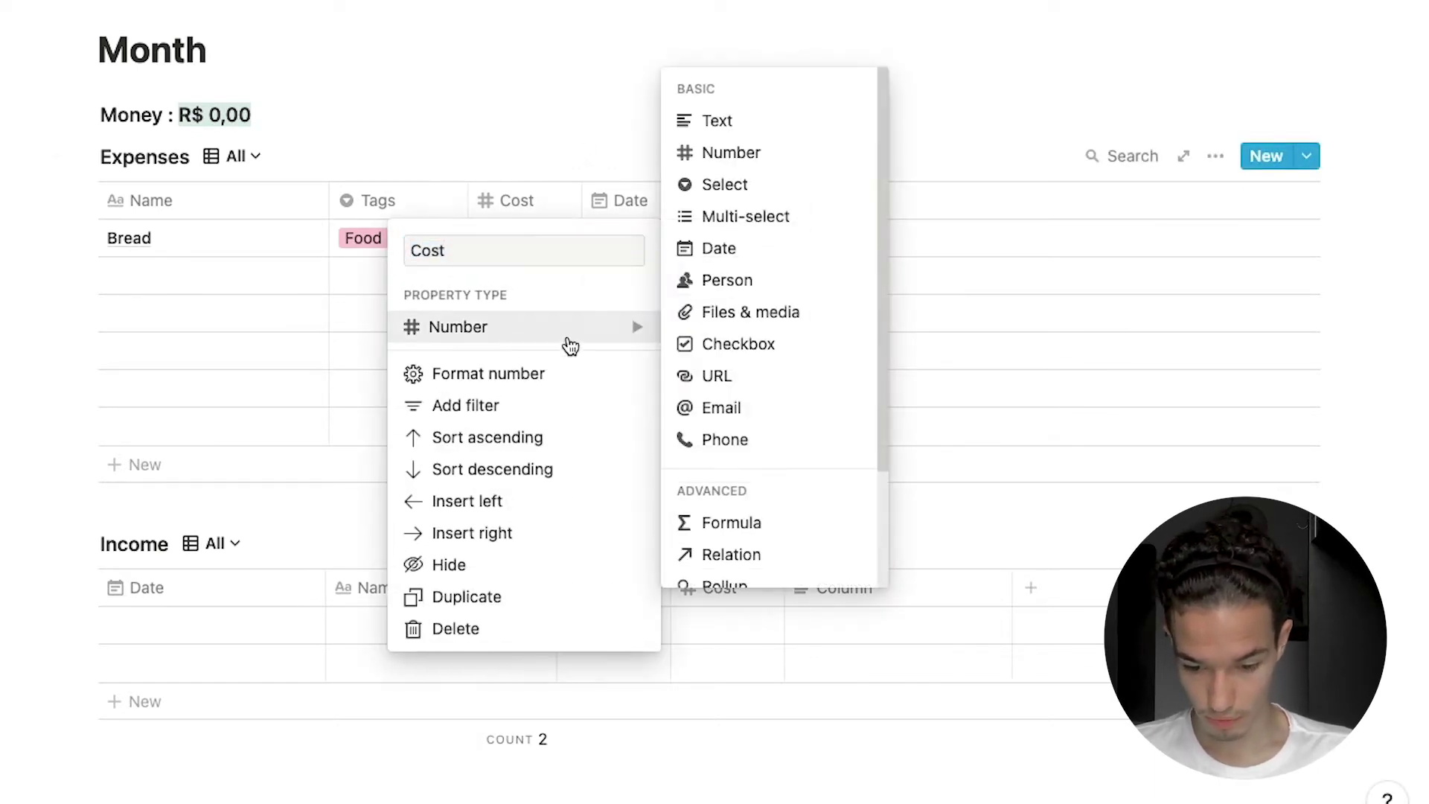
{"action": "left_click", "coordinate": [525, 373]}
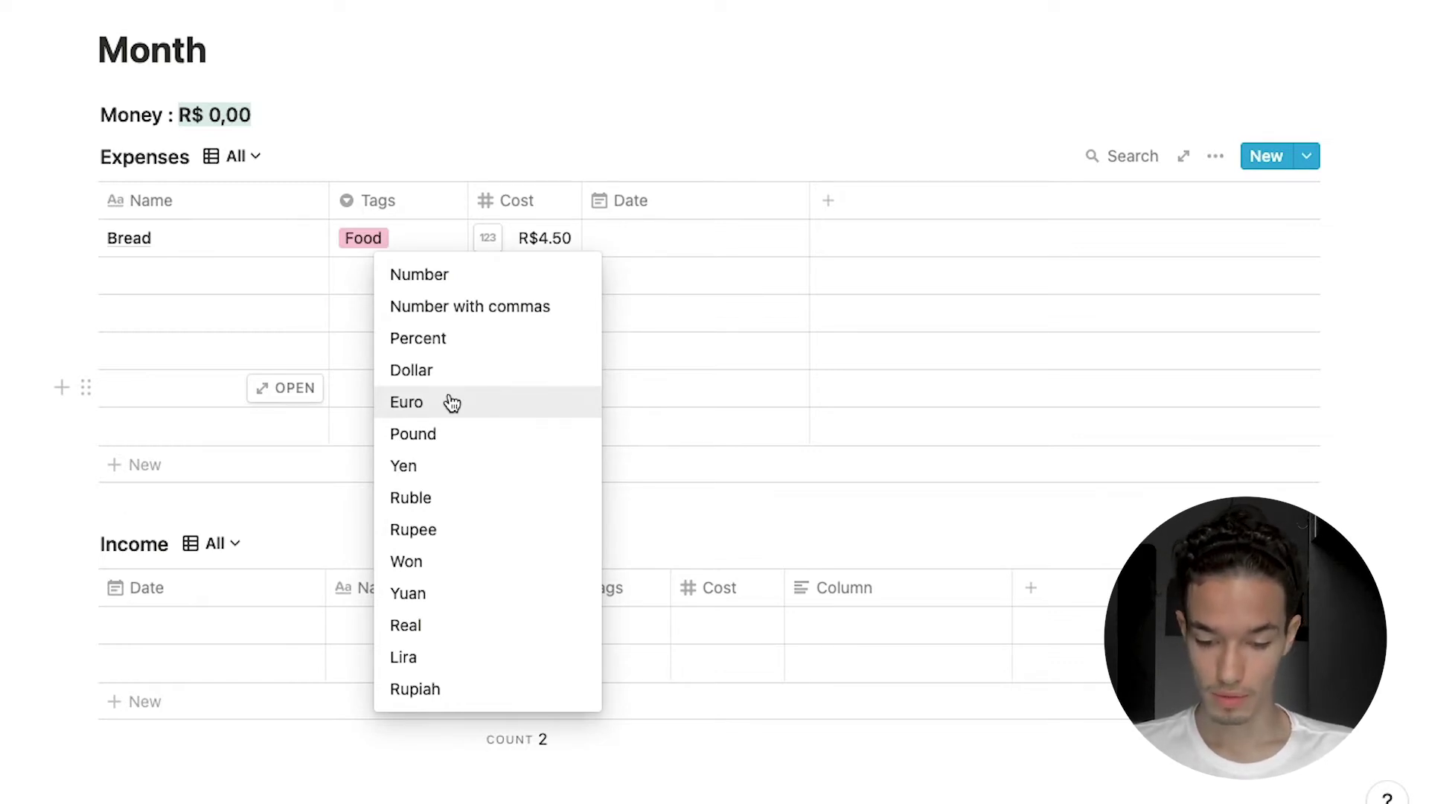
{"action": "left_click", "coordinate": [686, 255]}
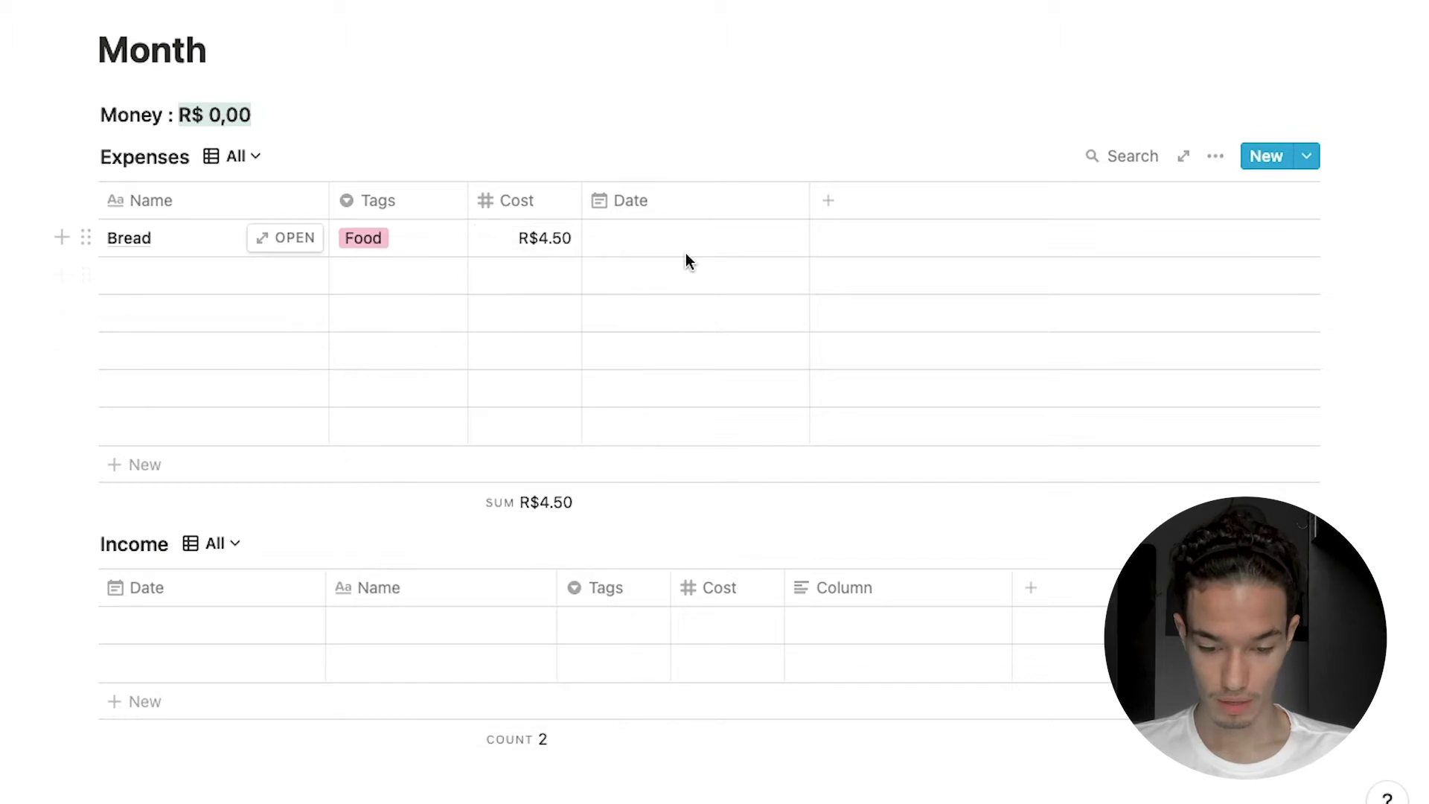
Set the date of the Bread expense to February 28, 2021
{"action": "left_click", "coordinate": [634, 236]}
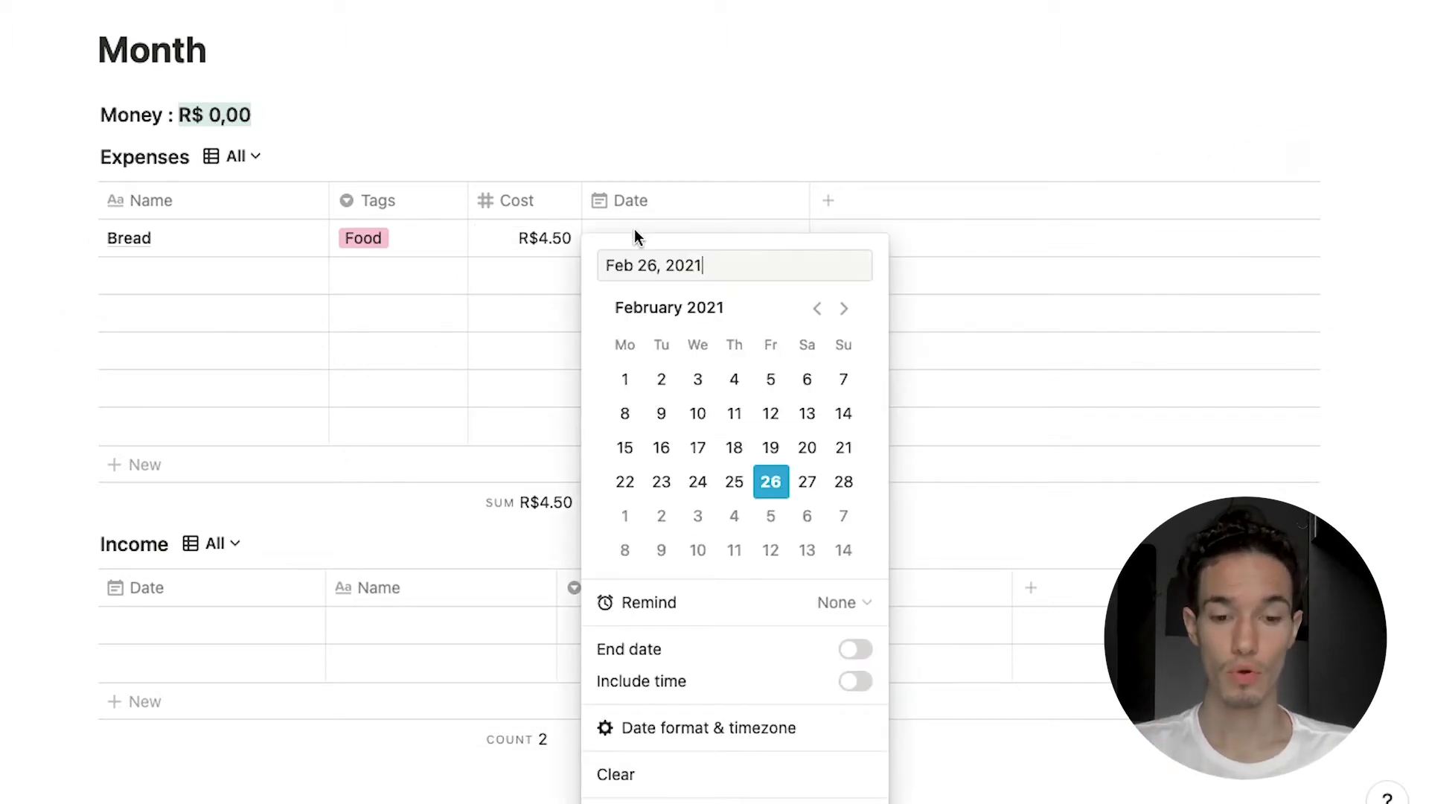
{"action": "left_click", "coordinate": [843, 481]}
{"action": "key", "text": "Escape"}
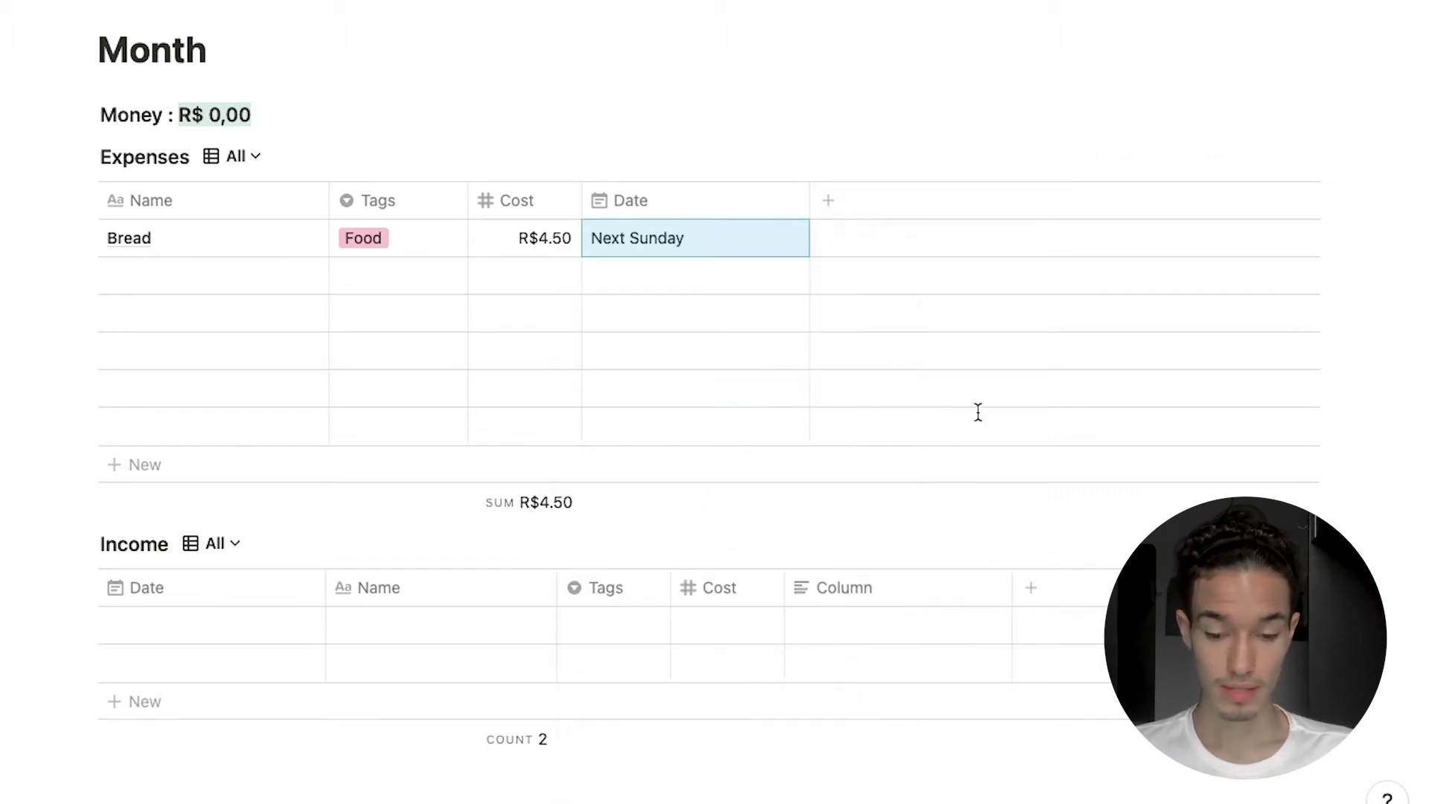
Enter T'shirt as the second item of the Expenses table and tag it Gifts
{"action": "left_click", "coordinate": [231, 286]}
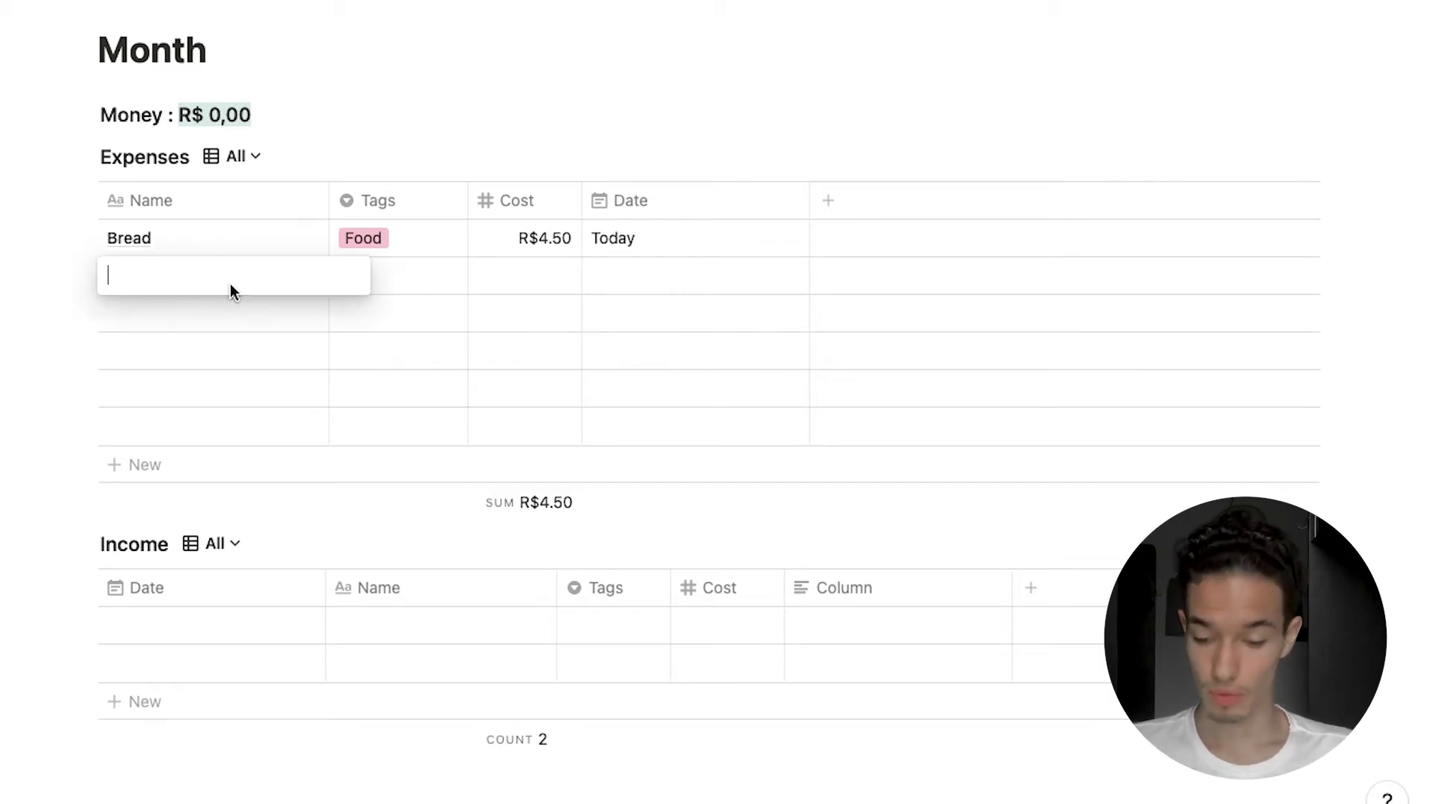
{"action": "type", "text": "T'shirt"}
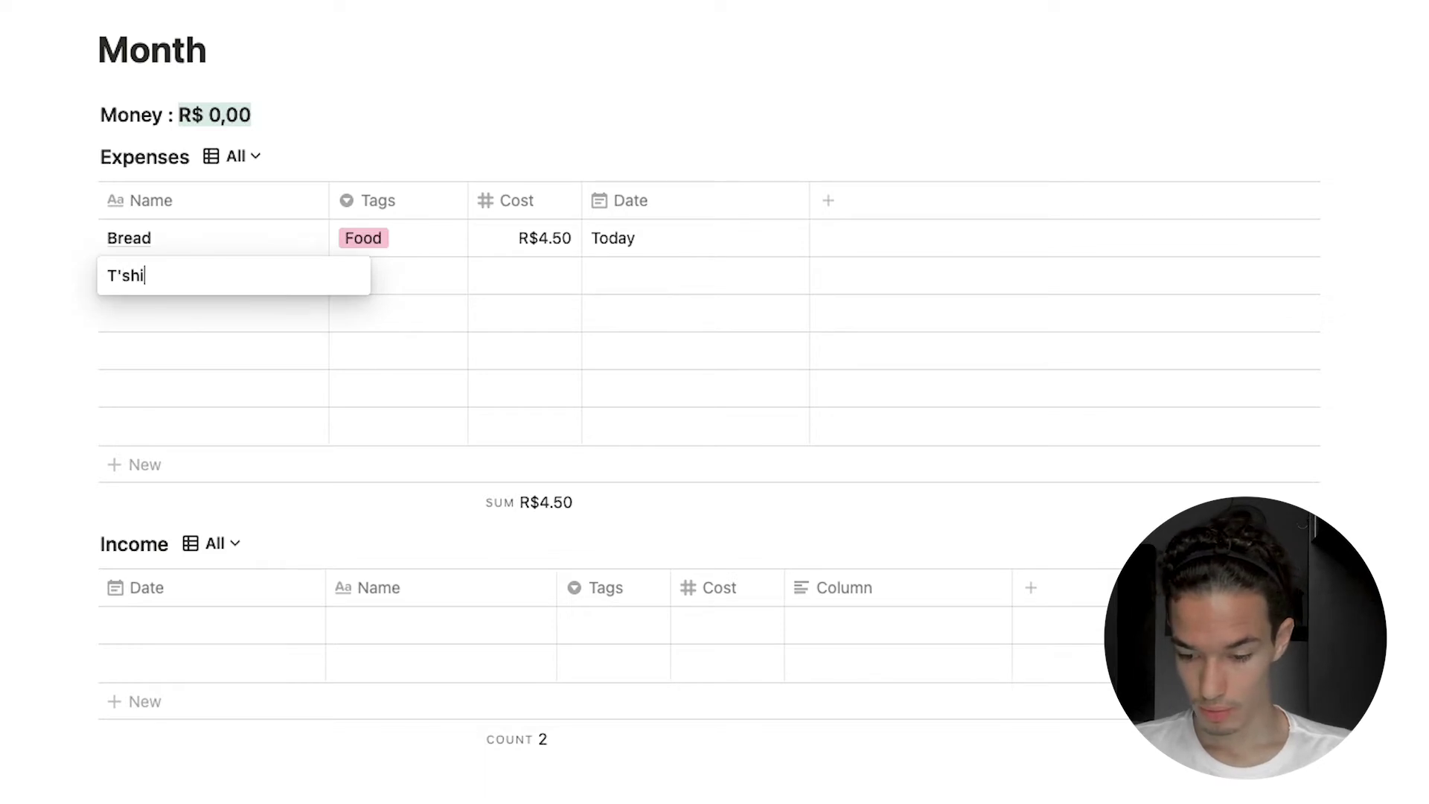
{"action": "key", "text": "BackSpace"}
{"action": "key", "text": "BackSpace"}
{"action": "key", "text": "BackSpace"}
{"action": "key", "text": "BackSpace"}
{"action": "key", "text": "BackSpace"}
{"action": "key", "text": "BackSpace"}
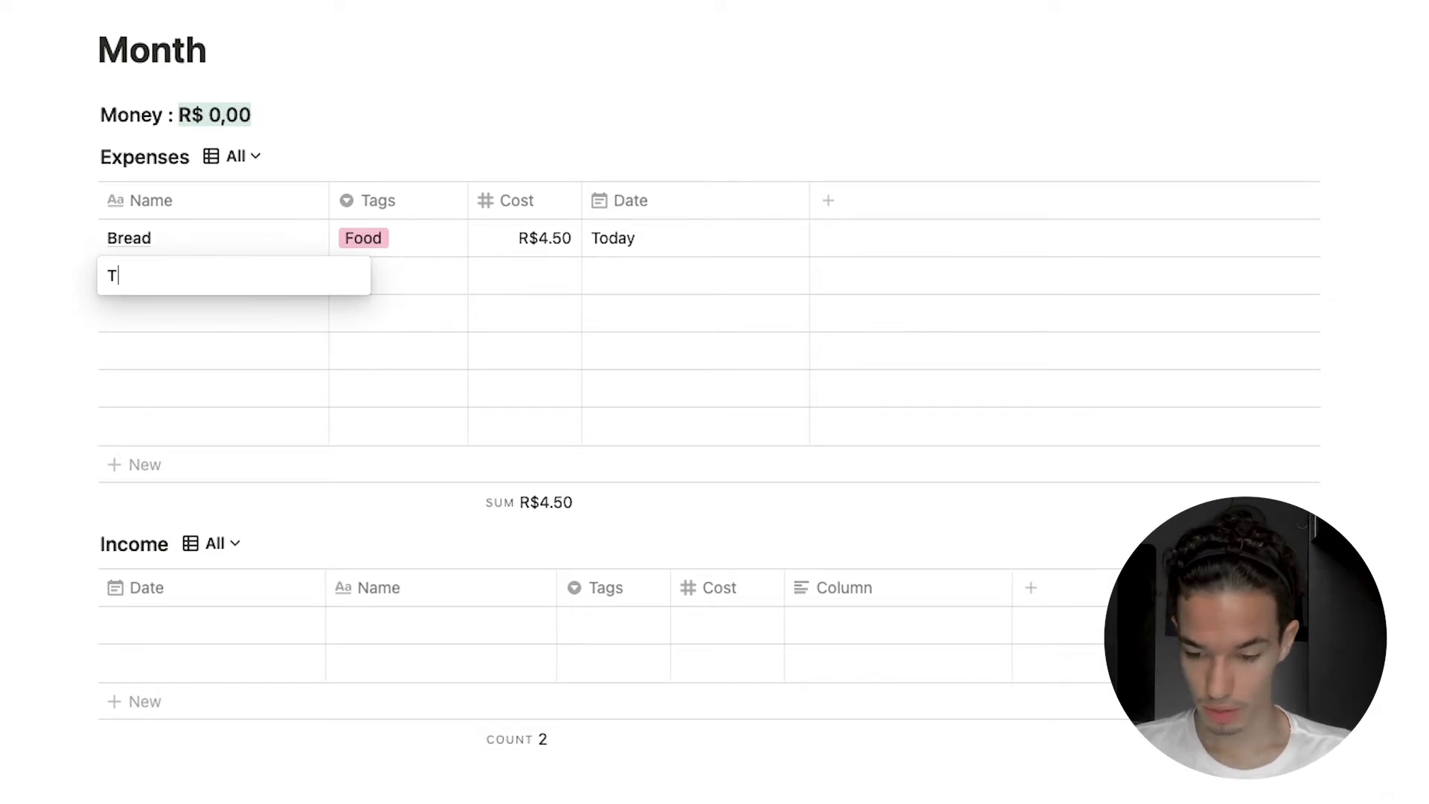
{"action": "type", "text": "'shirt"}
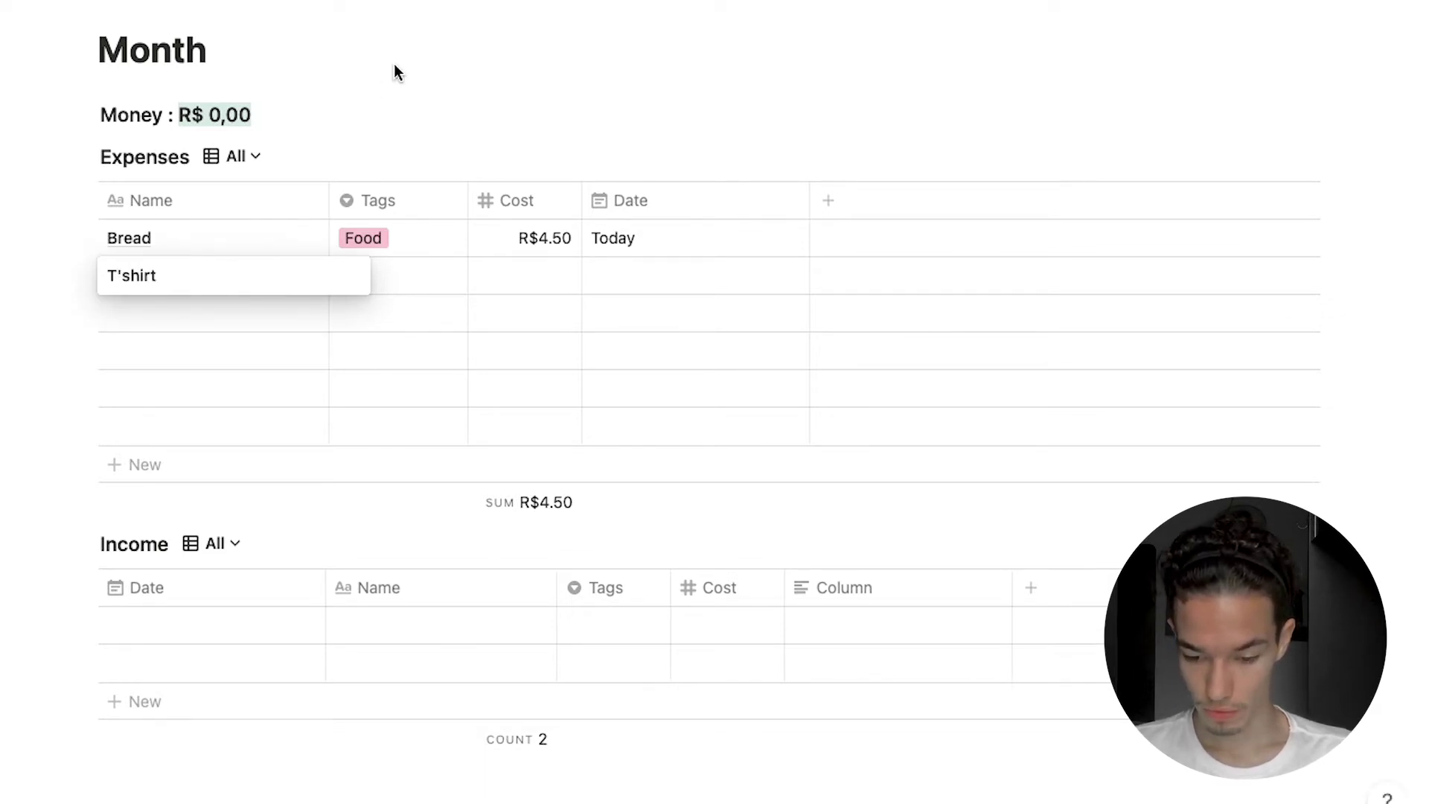
{"action": "key", "text": "Return"}
{"action": "left_click", "coordinate": [386, 276]}
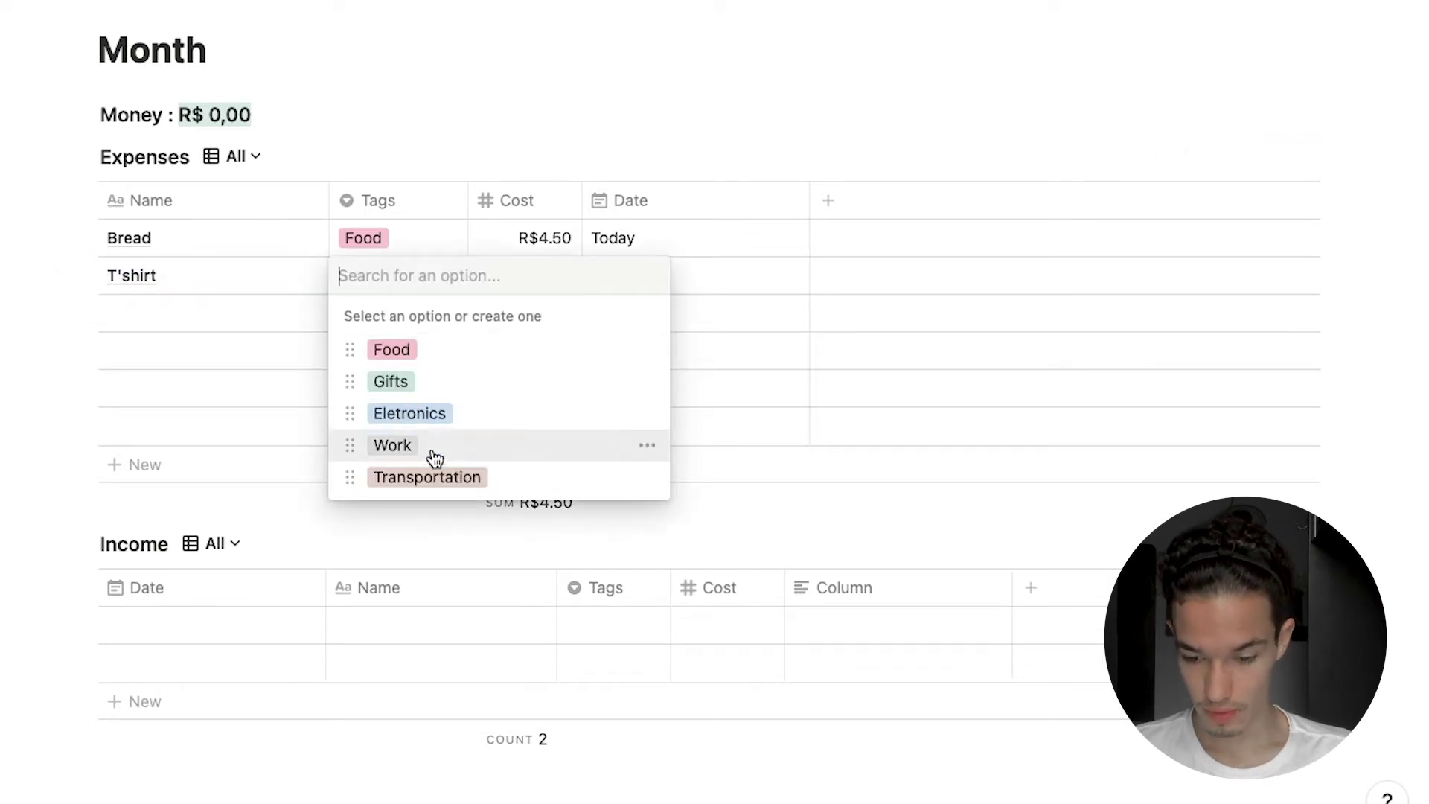
{"action": "left_click", "coordinate": [425, 380]}
{"action": "left_click", "coordinate": [520, 89]}
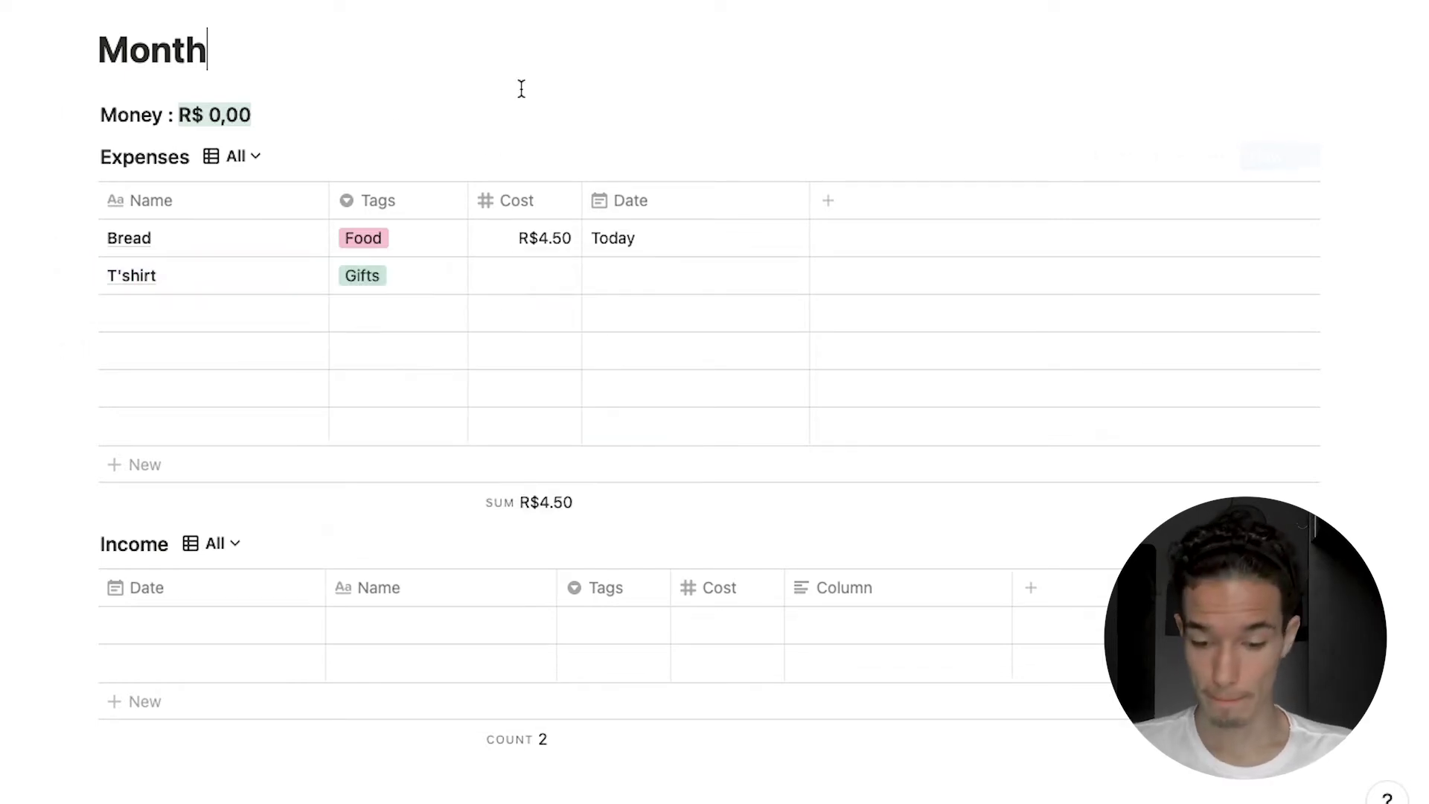
Set the T'shirt expense's cost to R$20.00 and its date to February 26, 2021
{"action": "left_click", "coordinate": [545, 267]}
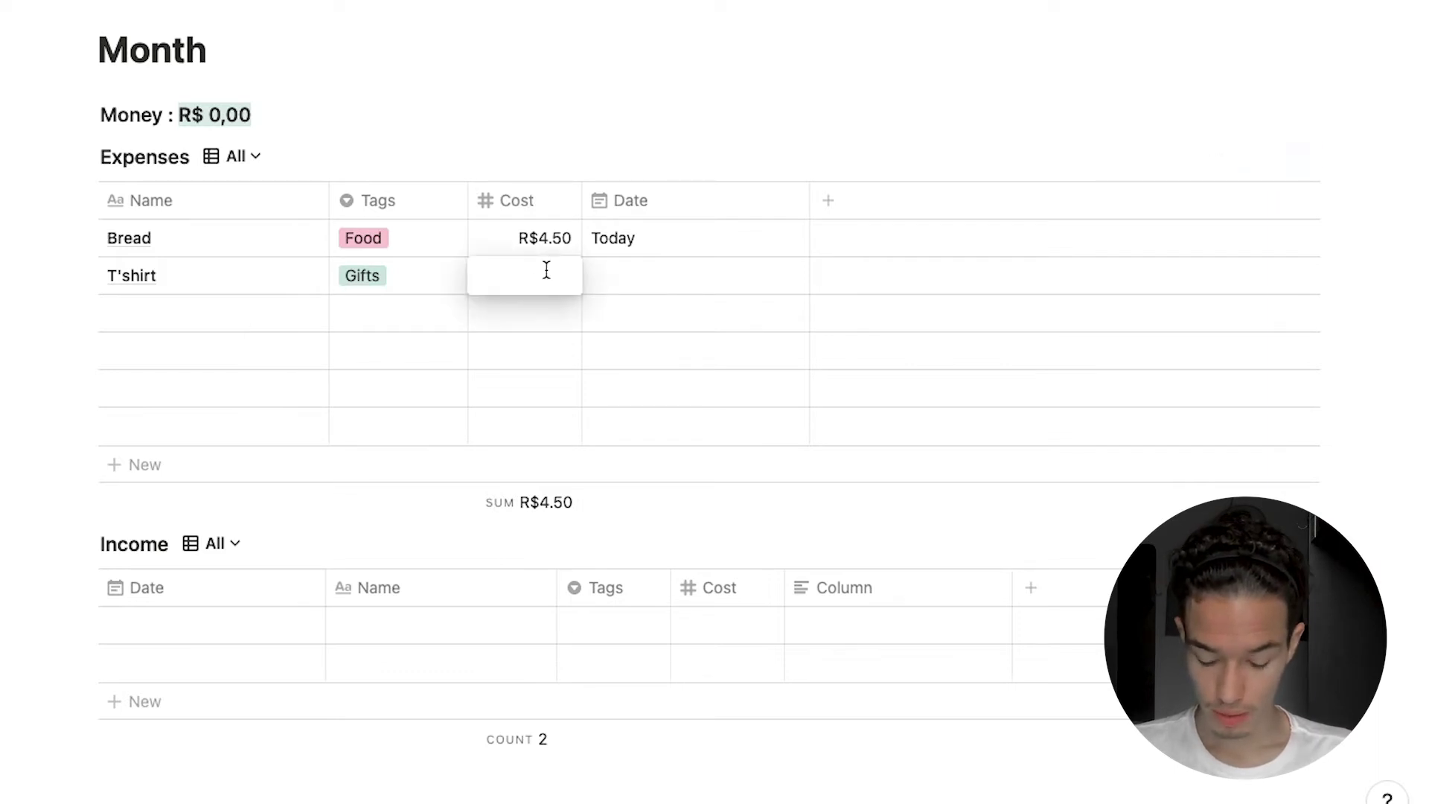
{"action": "type", "text": "20"}
{"action": "key", "text": "Return"}
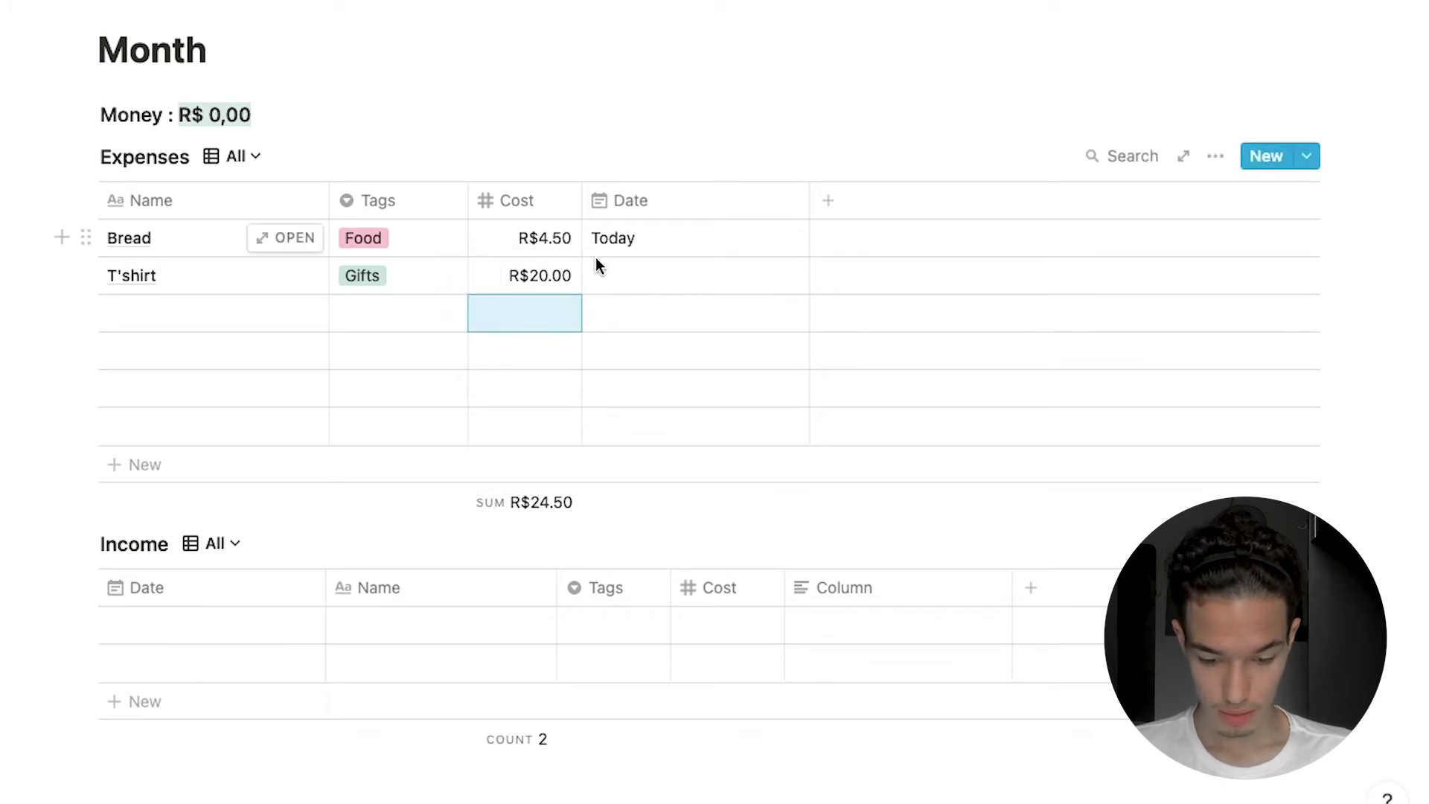
{"action": "left_click", "coordinate": [606, 275]}
{"action": "left_click", "coordinate": [770, 516]}
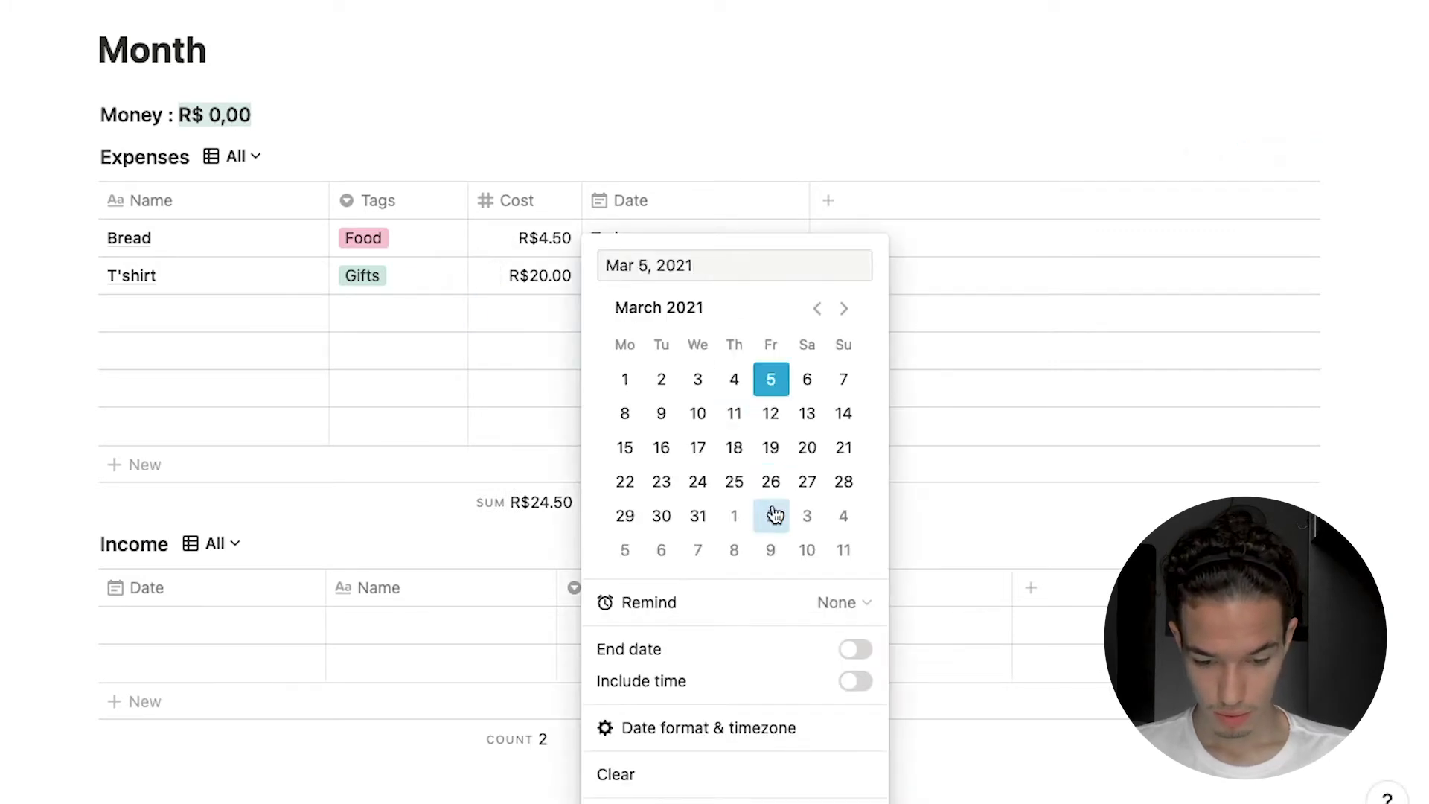
{"action": "left_click", "coordinate": [814, 308]}
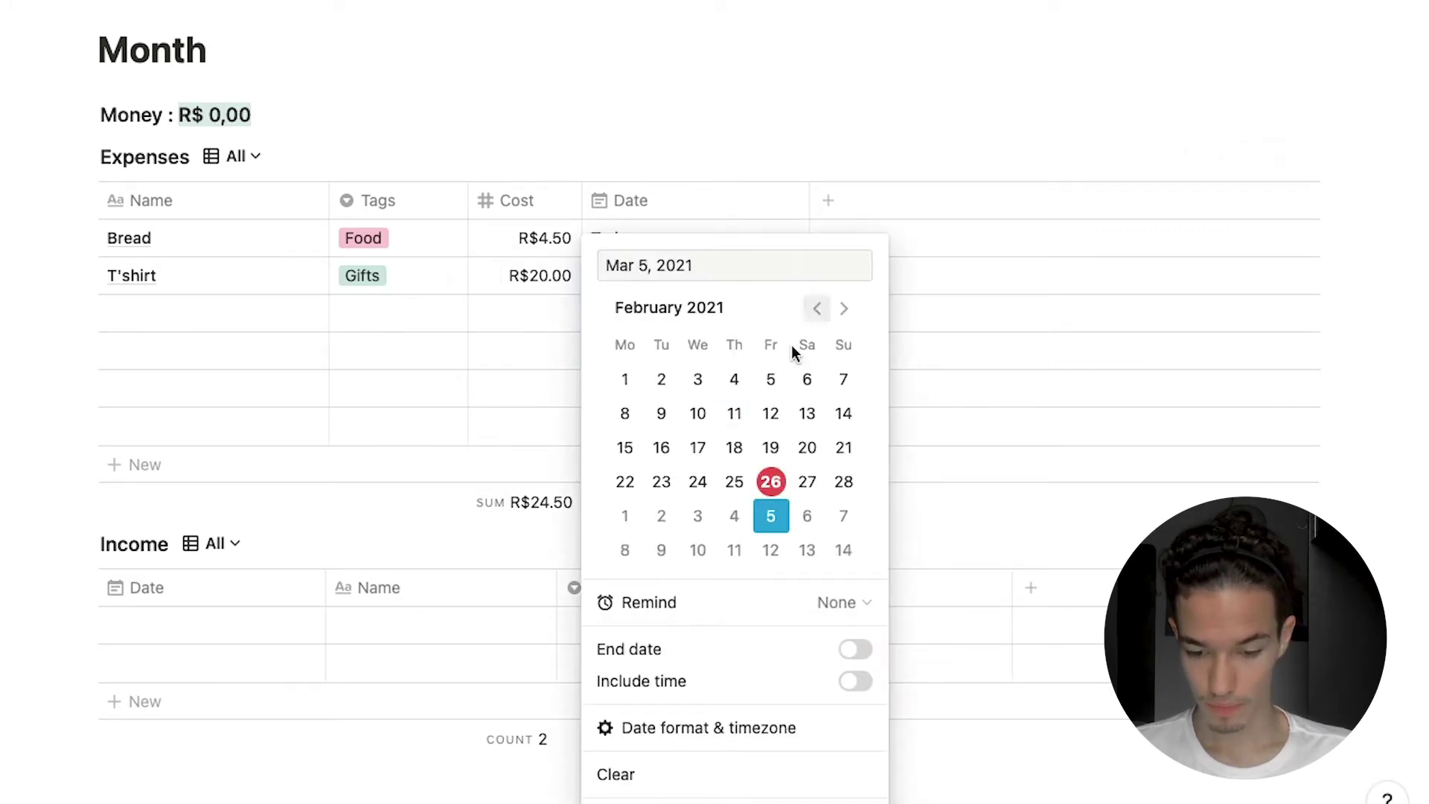
{"action": "left_click", "coordinate": [771, 481]}
{"action": "key", "text": "Escape"}
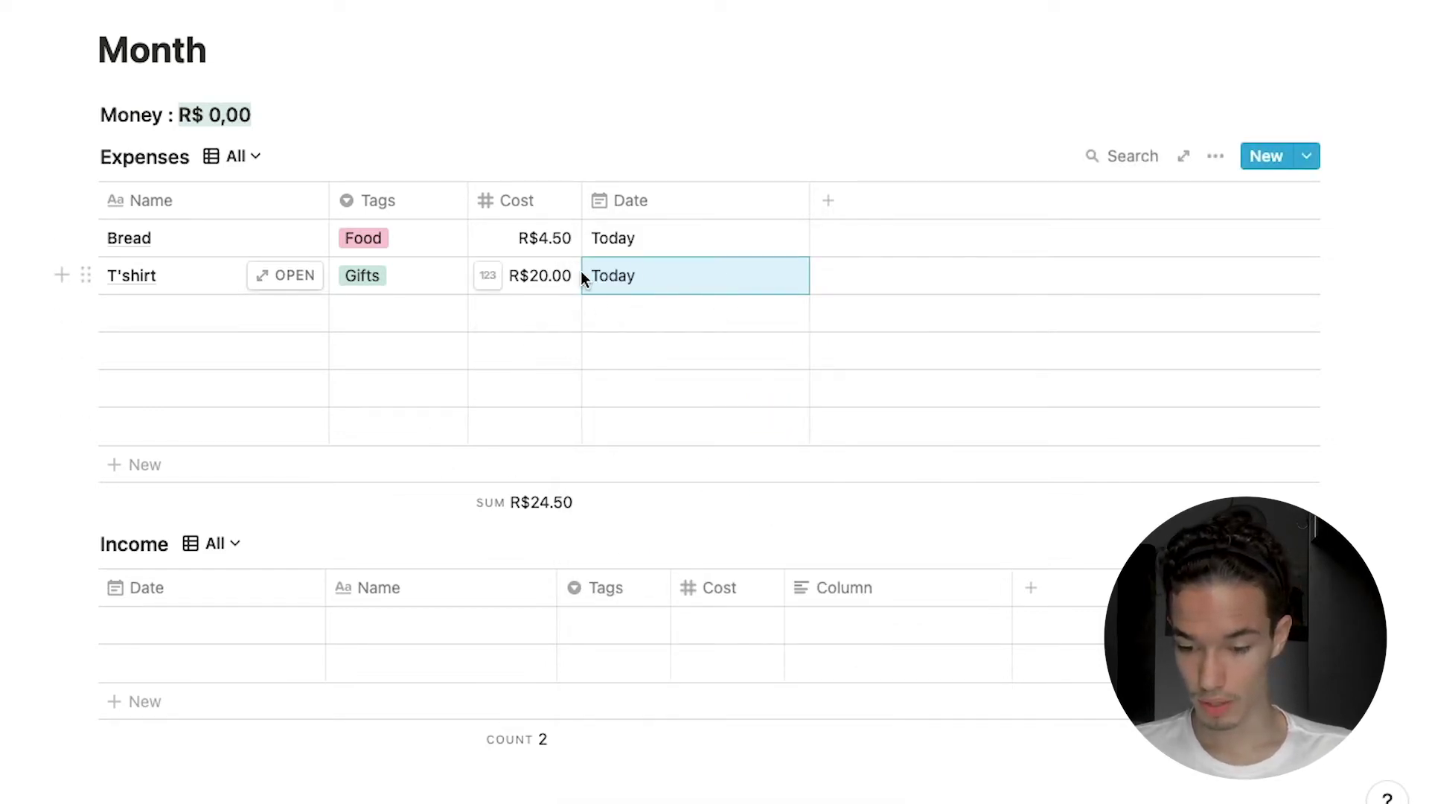
Look at the Expenses table in its Food and Gifts views, return to the All view and check the Cost column's calculation
{"action": "left_click", "coordinate": [236, 158]}
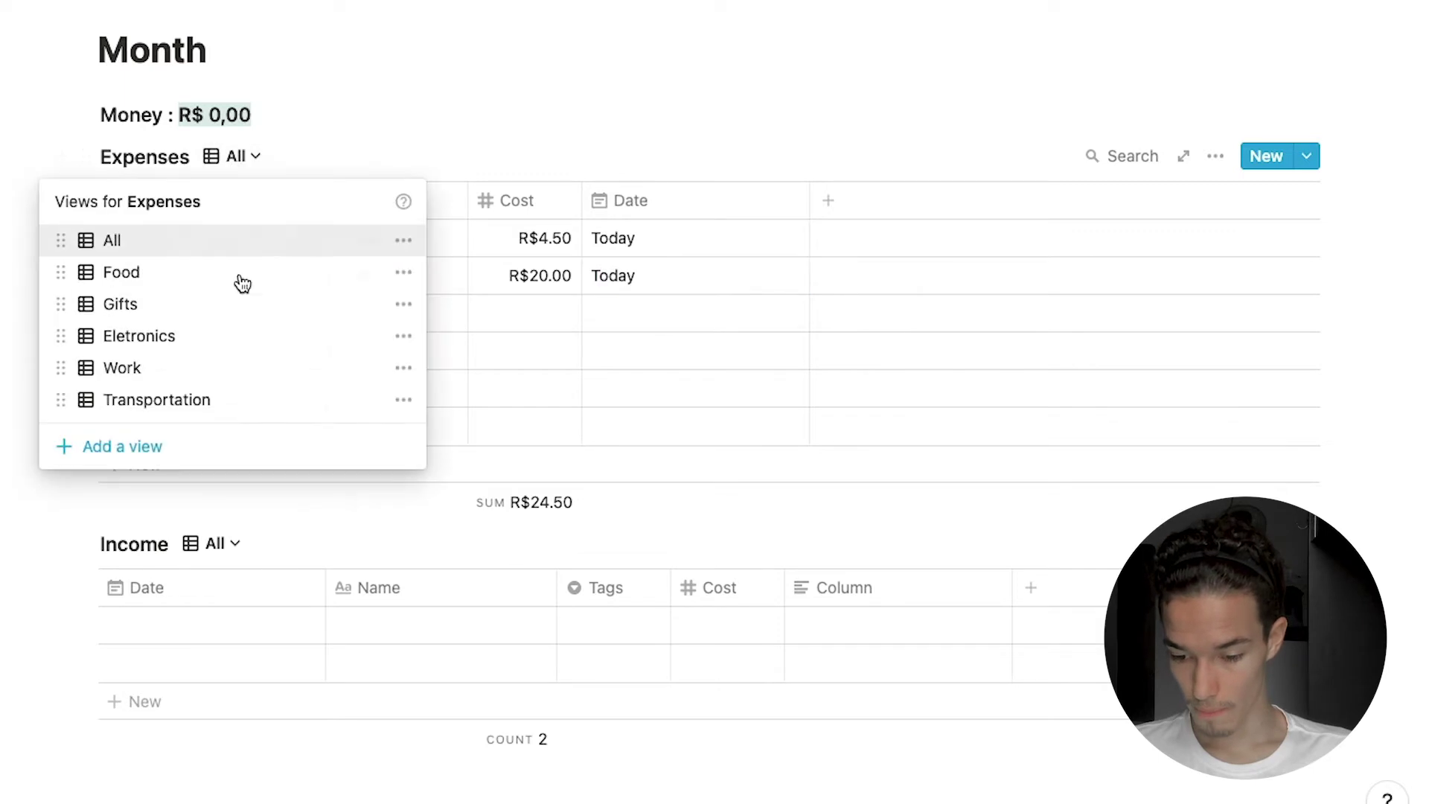
{"action": "left_click", "coordinate": [143, 279]}
{"action": "left_click", "coordinate": [244, 158]}
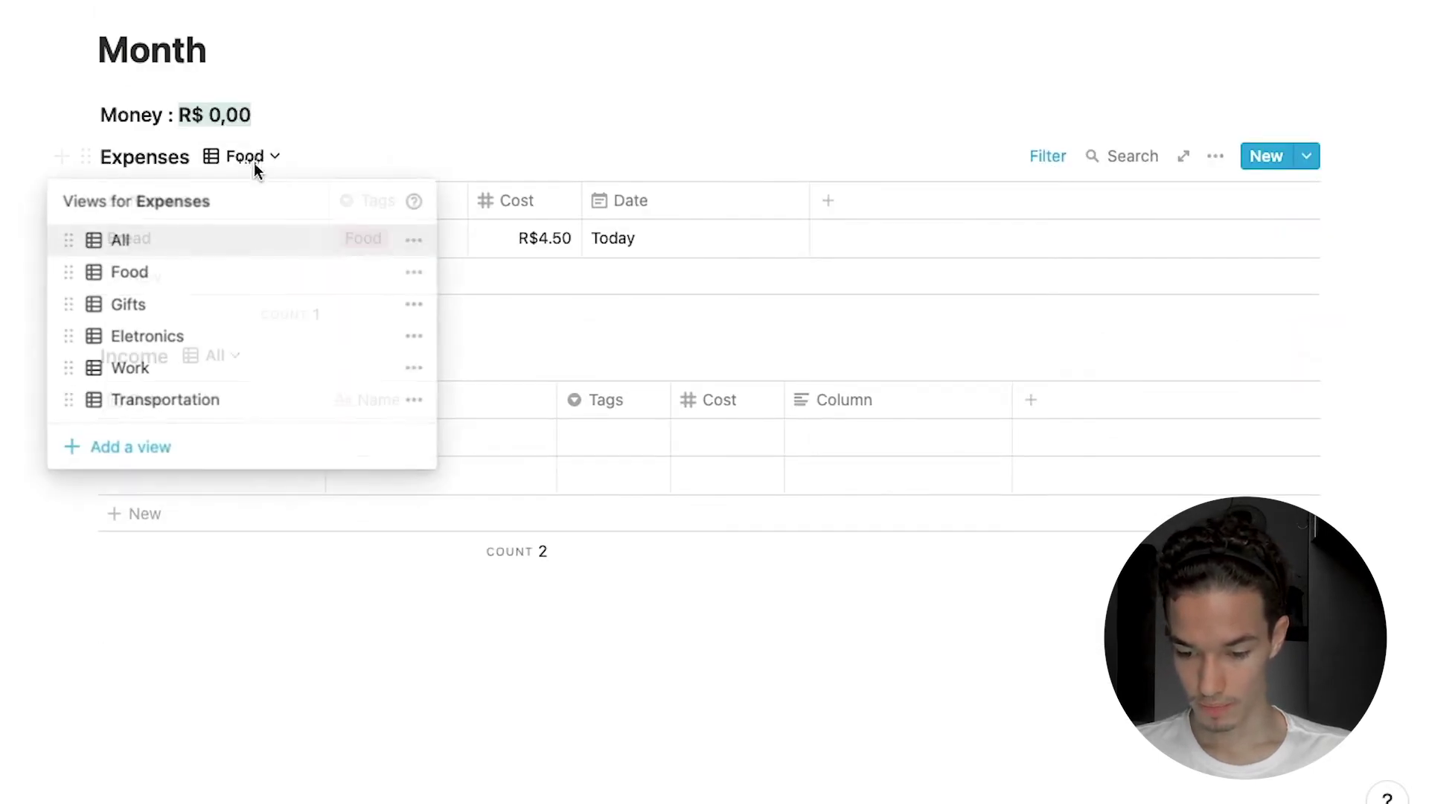
{"action": "left_click", "coordinate": [150, 304]}
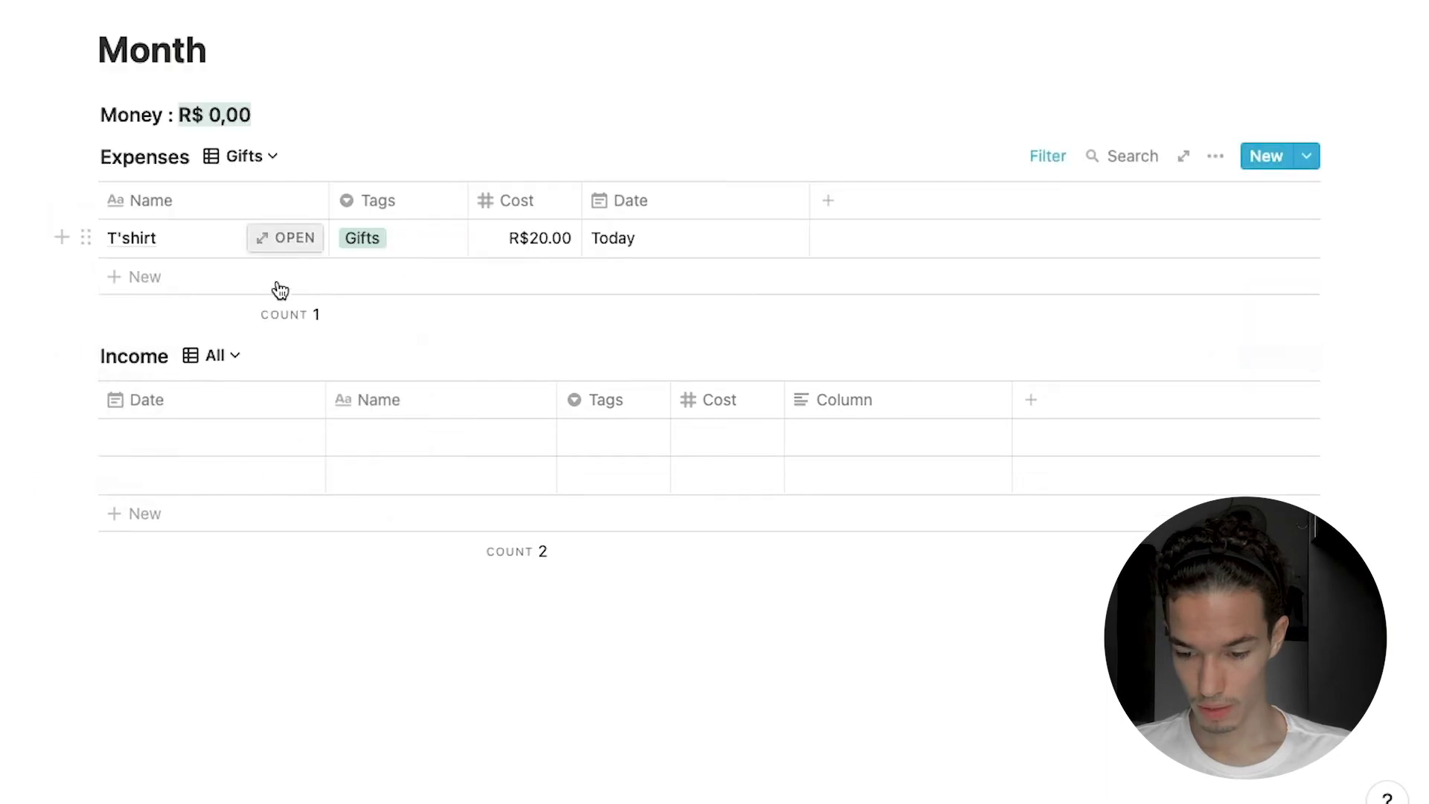
{"action": "left_click", "coordinate": [240, 157]}
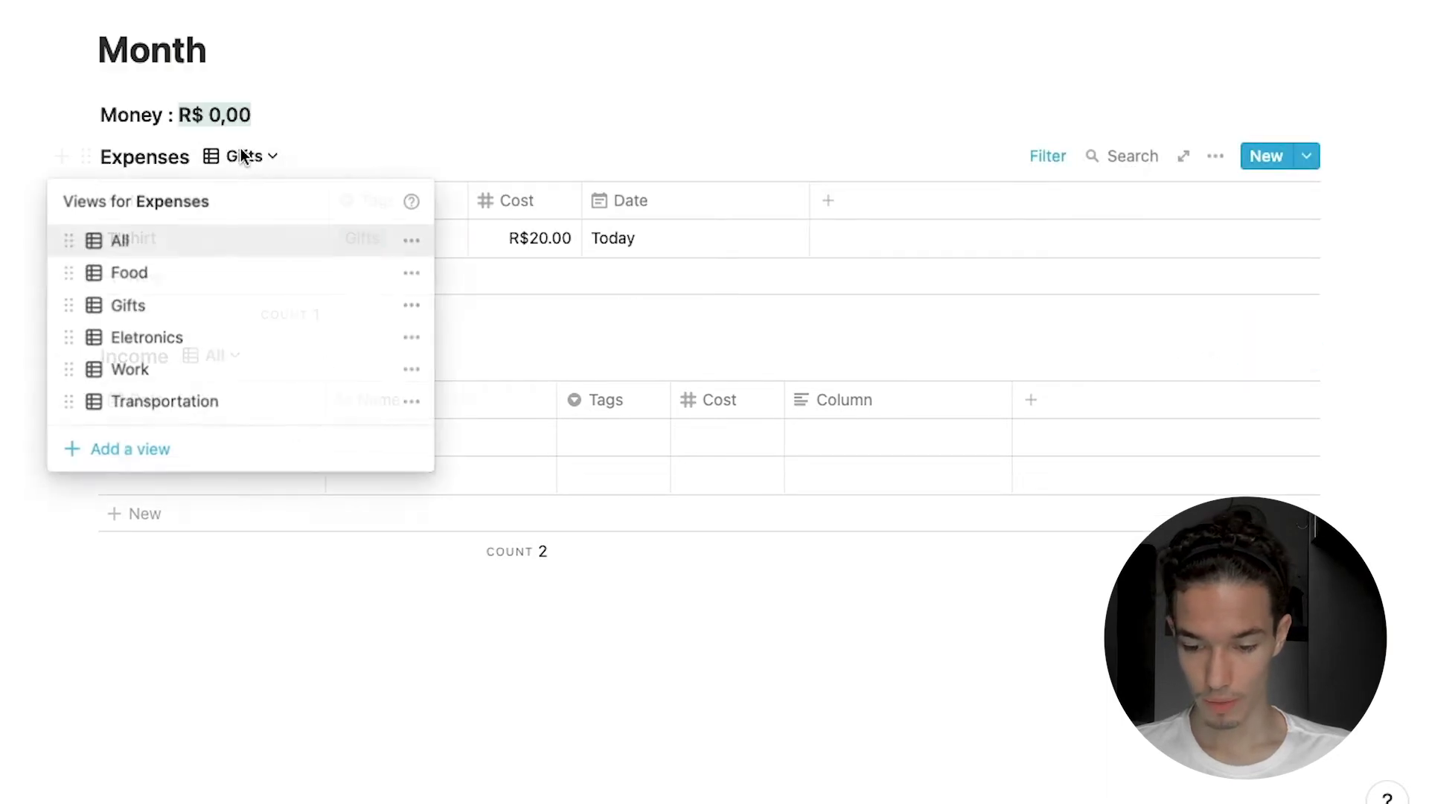
{"action": "left_click", "coordinate": [153, 241]}
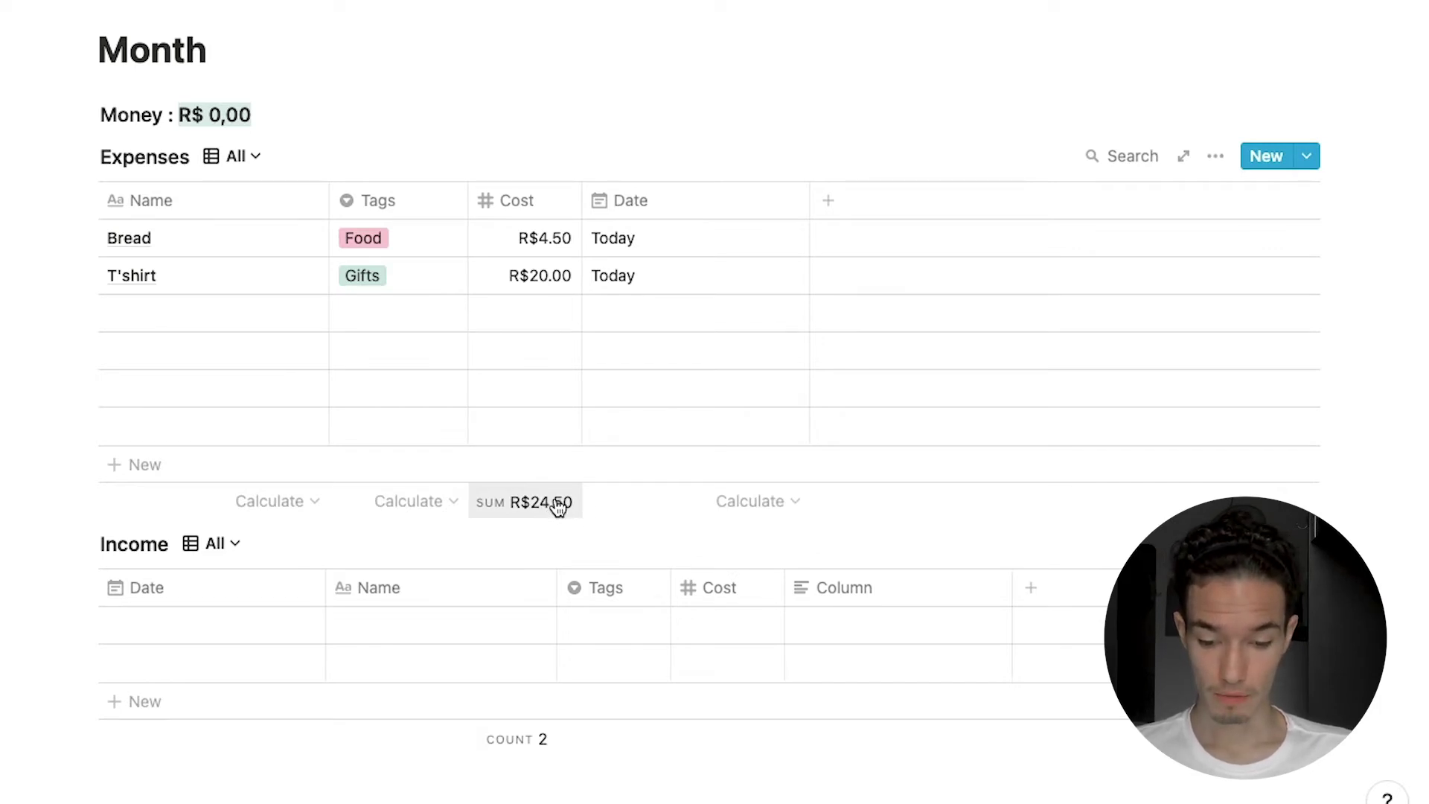
{"action": "left_click", "coordinate": [558, 504]}
{"action": "left_click", "coordinate": [717, 372]}
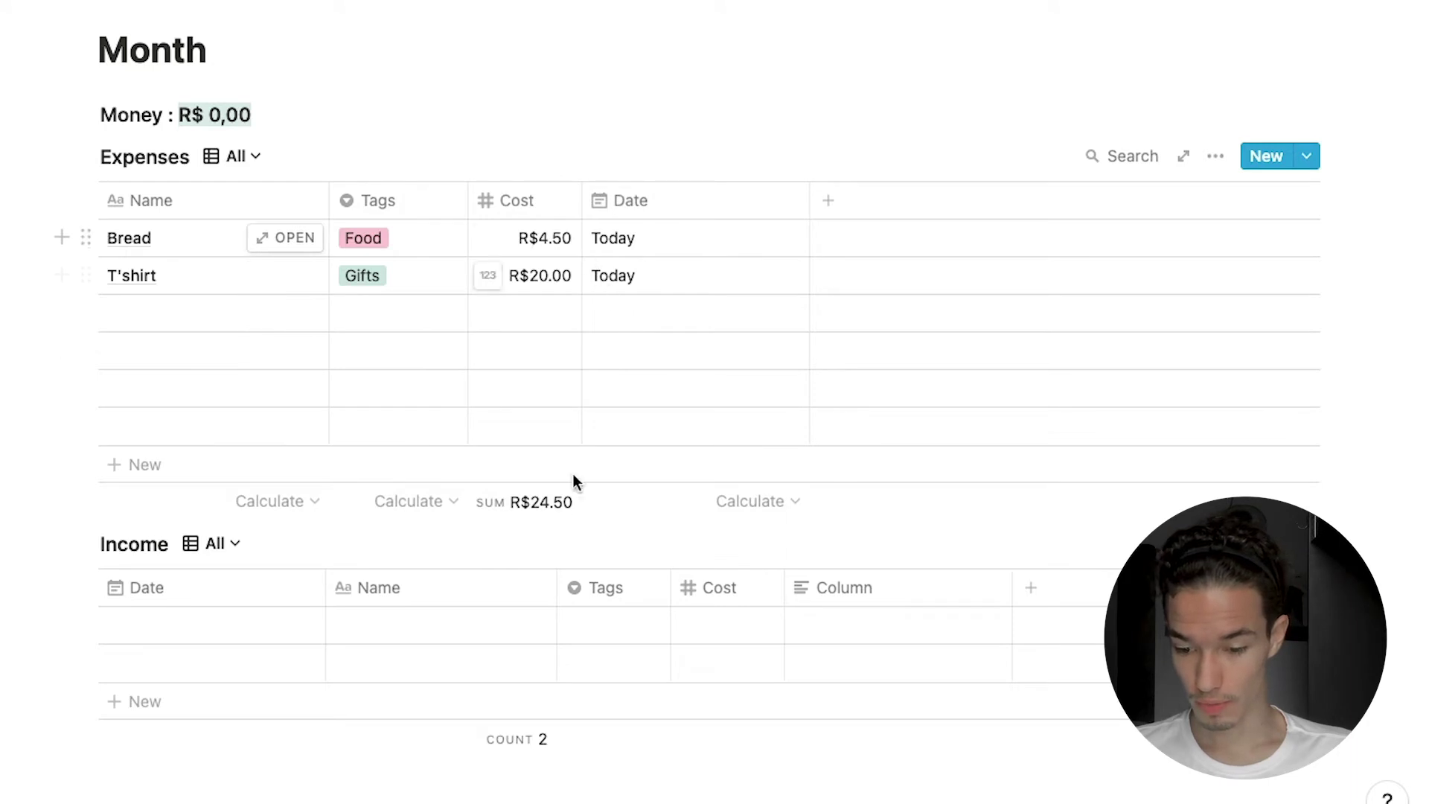
Set the Money amount above the Expenses table to R$ 1.000,00
{"action": "left_click", "coordinate": [217, 115]}
{"action": "key", "text": "BackSpace"}
{"action": "type", "text": "1"}
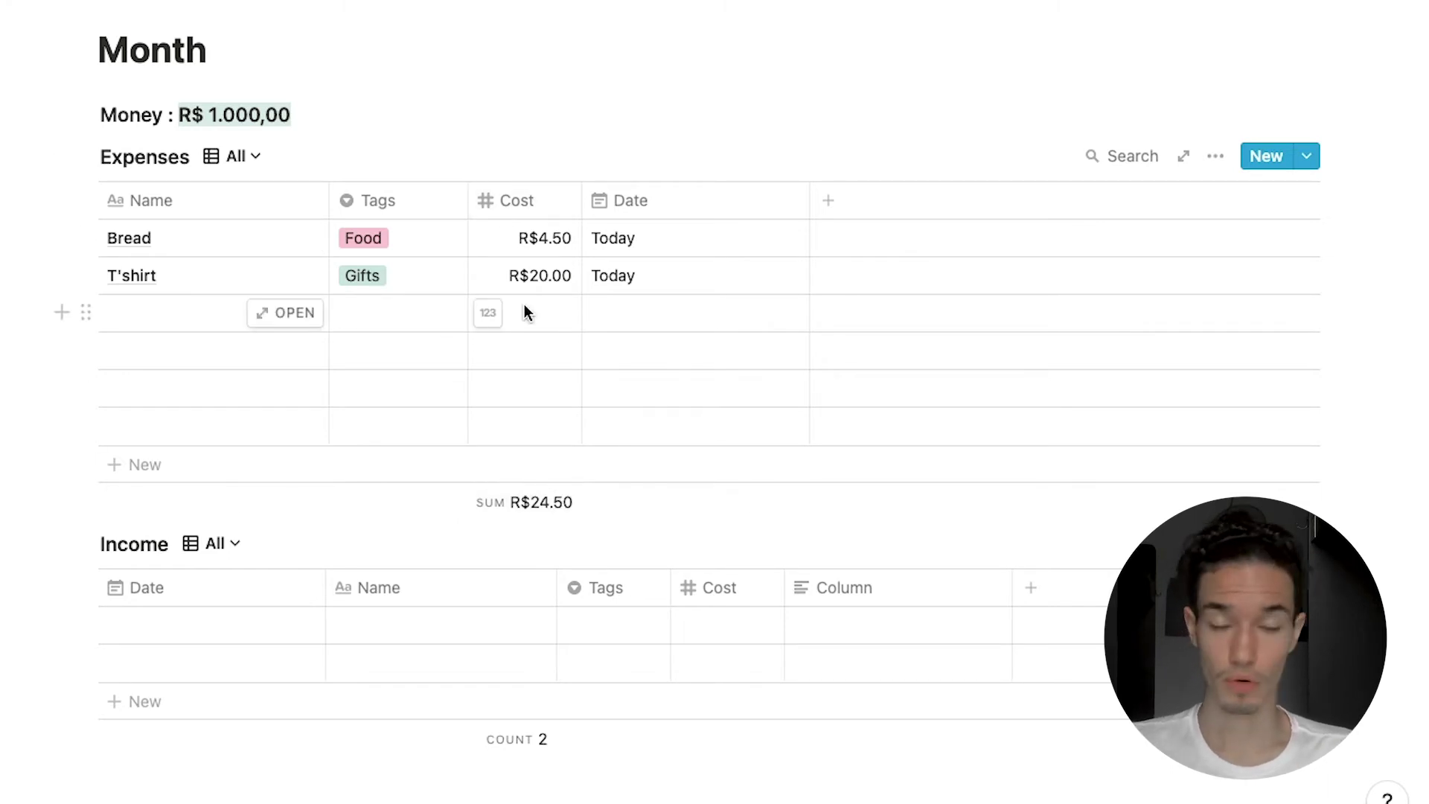
Date the first row of the Income table March 1, 2021 and name it restaurant job
{"action": "scroll", "coordinate": [524, 312], "scroll_direction": "down", "scroll_amount": 3}
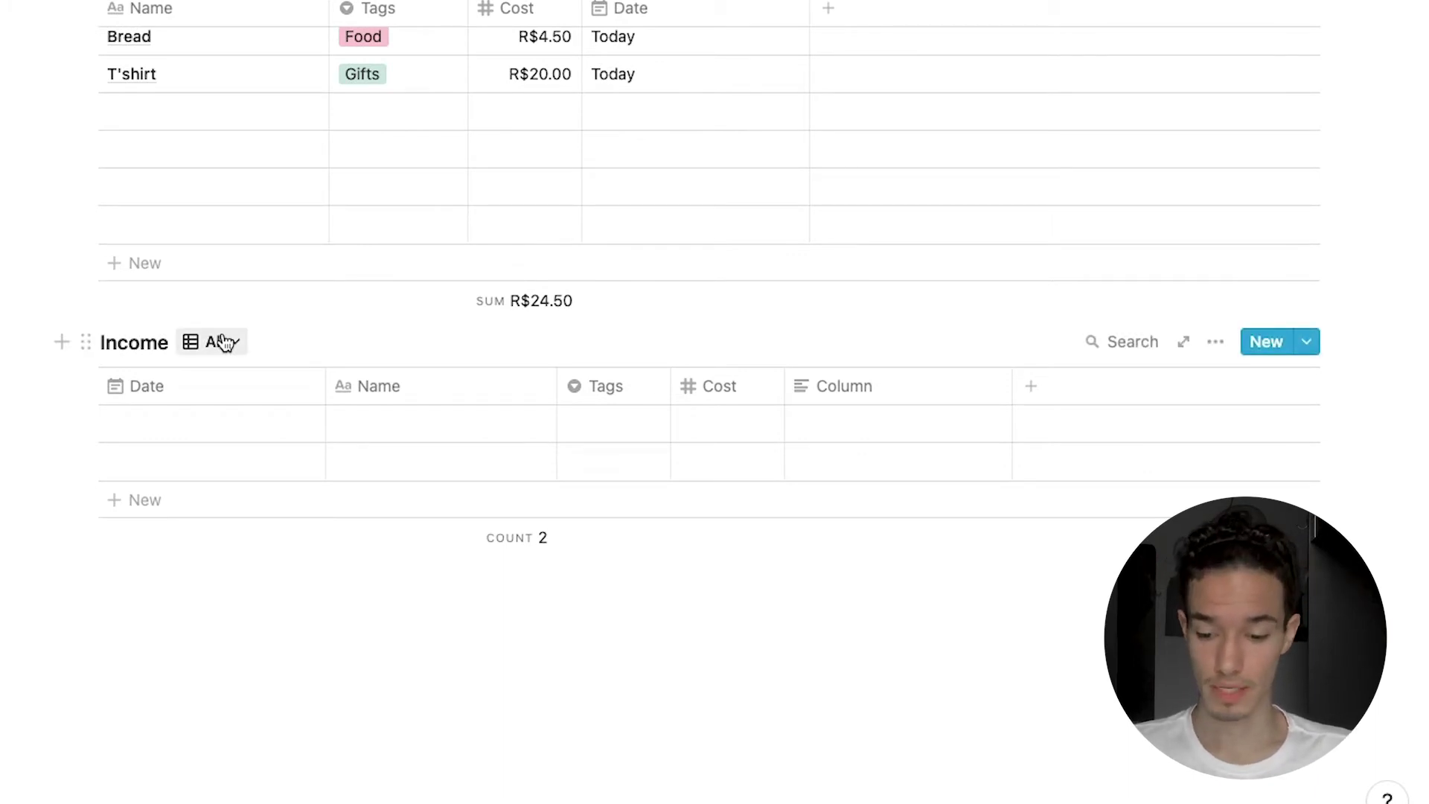
{"action": "left_click", "coordinate": [213, 431]}
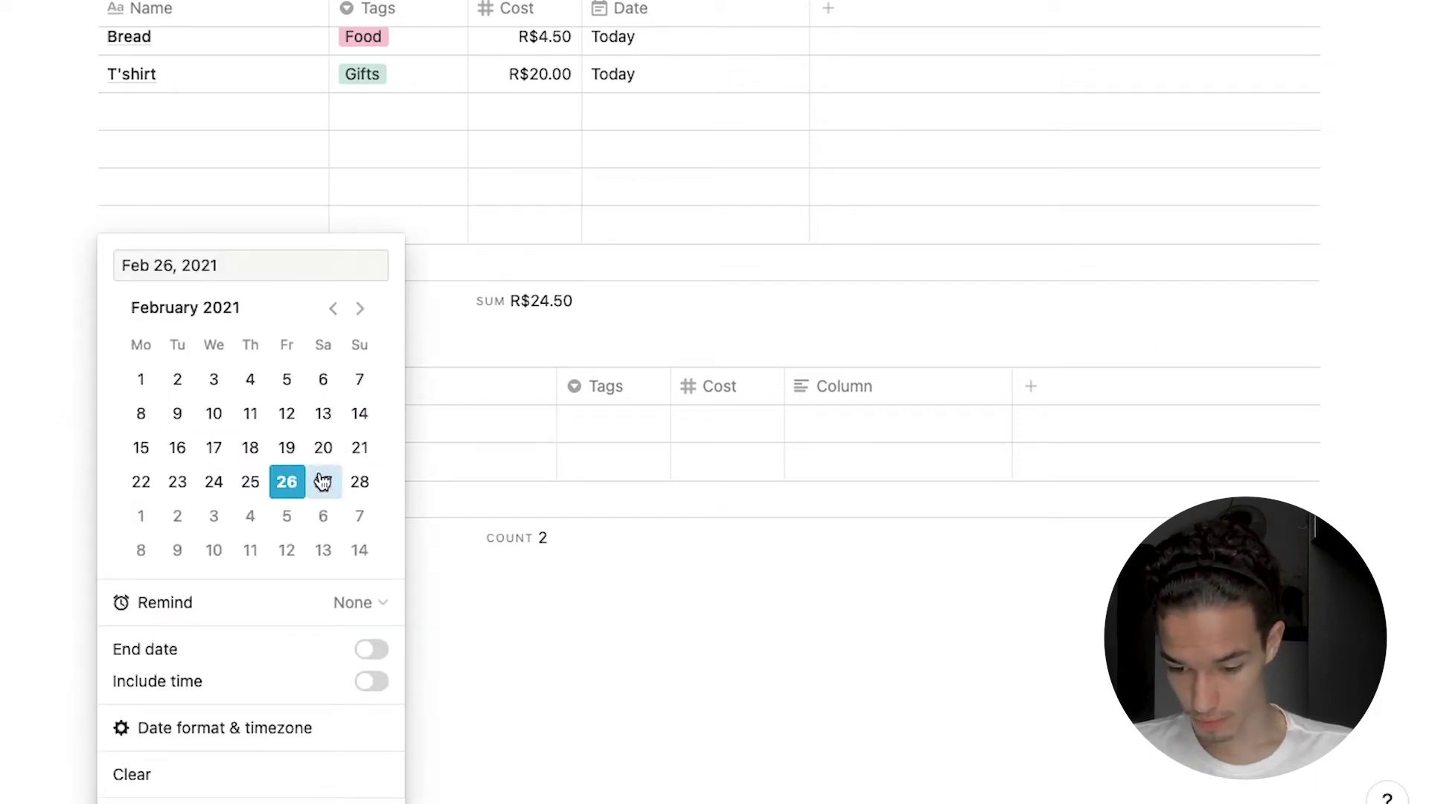
{"action": "left_click", "coordinate": [140, 515]}
{"action": "left_click", "coordinate": [458, 468]}
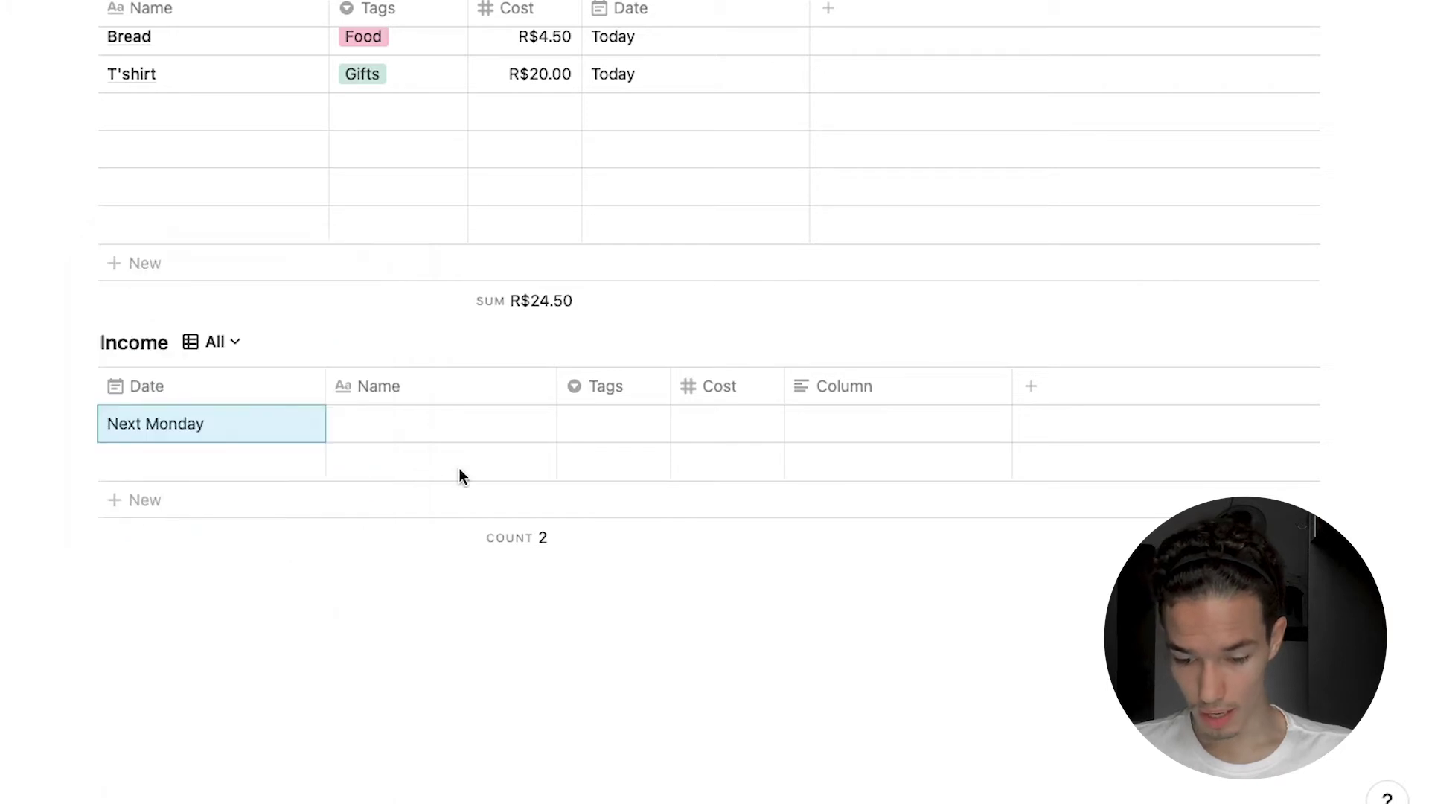
{"action": "left_click", "coordinate": [382, 425]}
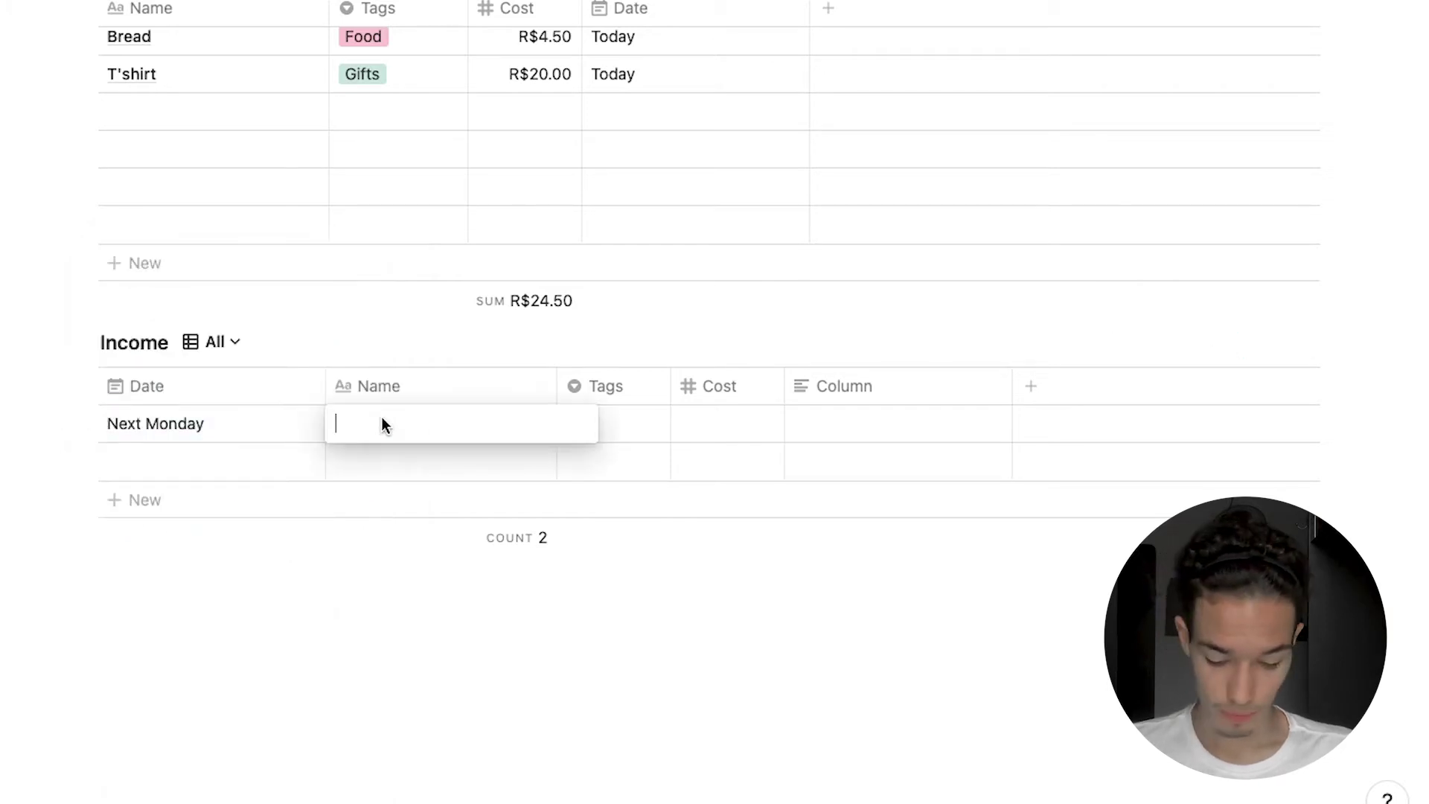
{"action": "type", "text": "Py"}
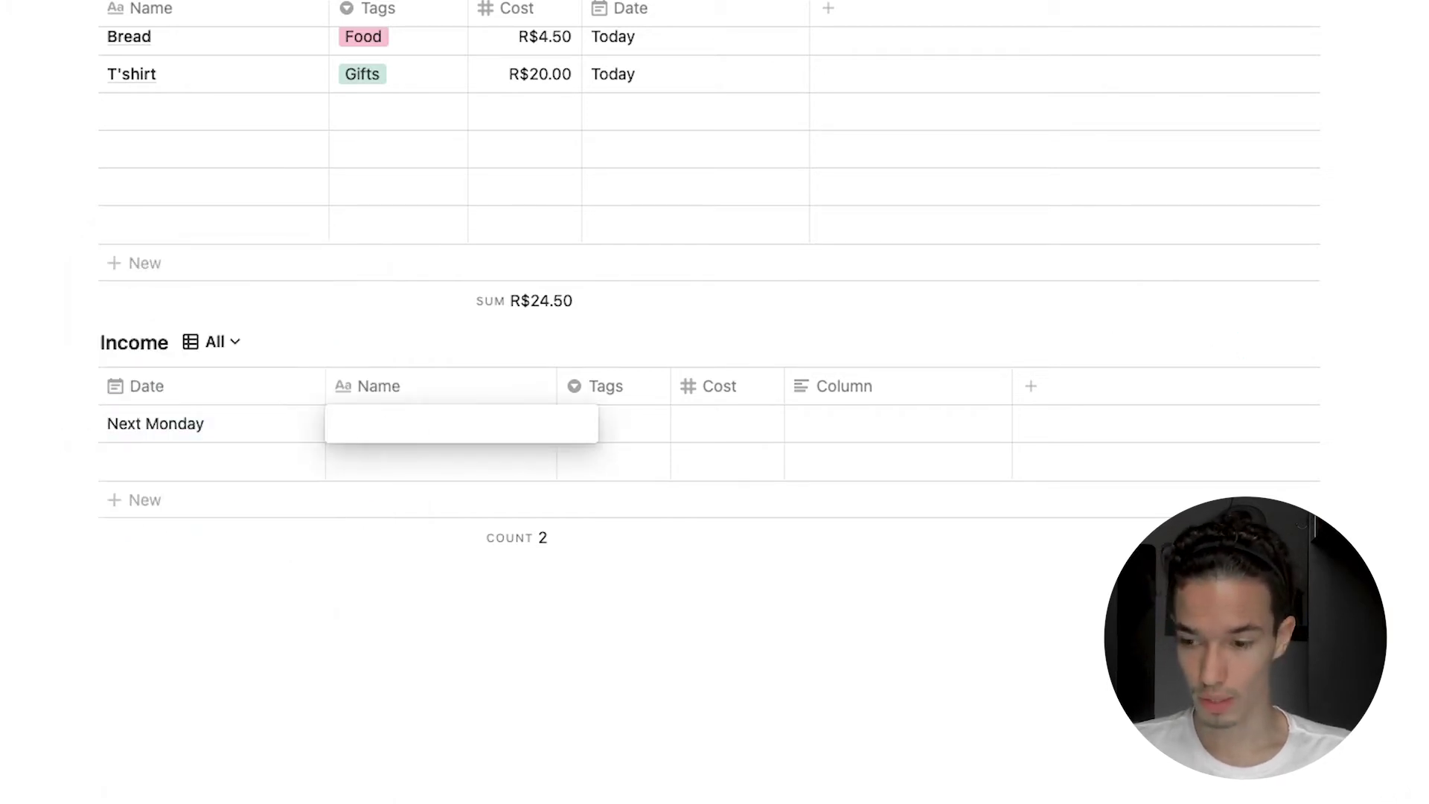
{"action": "type", "text": "restaurant job"}
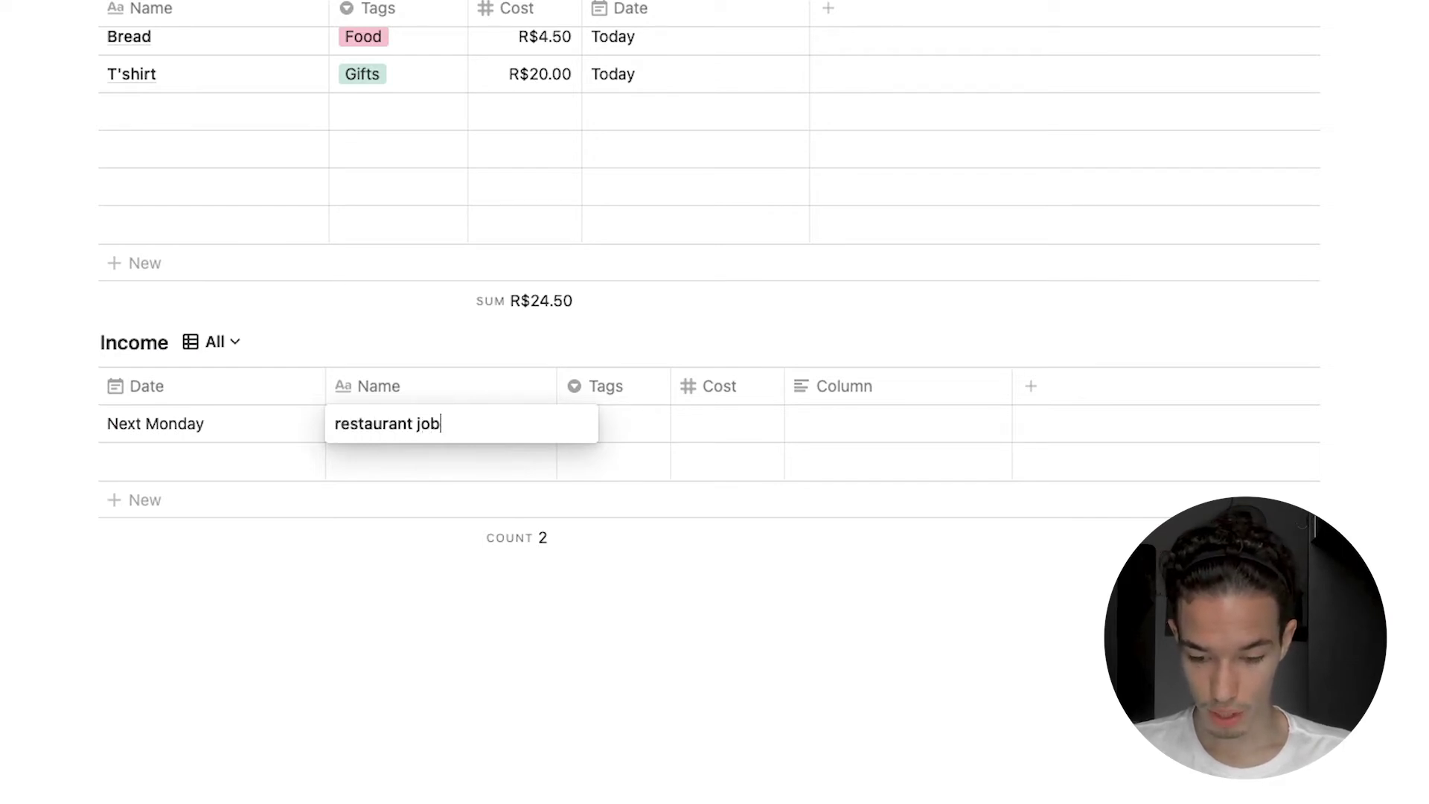
{"action": "key", "text": "Return"}
Tag the restaurant job income as Freelancer and set its cost to R$5,000.00
{"action": "left_click", "coordinate": [616, 421]}
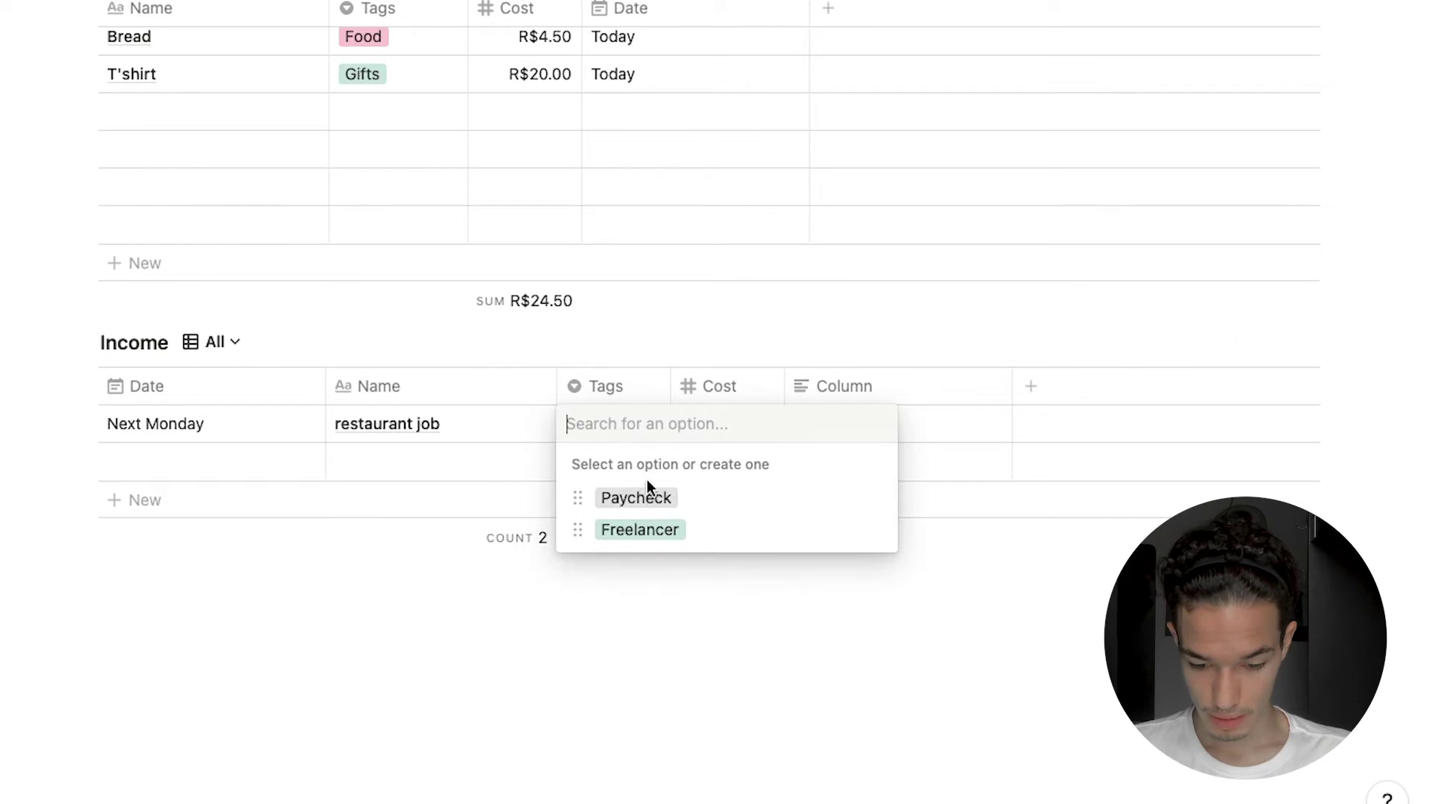
{"action": "left_click", "coordinate": [661, 531]}
{"action": "left_click", "coordinate": [729, 422]}
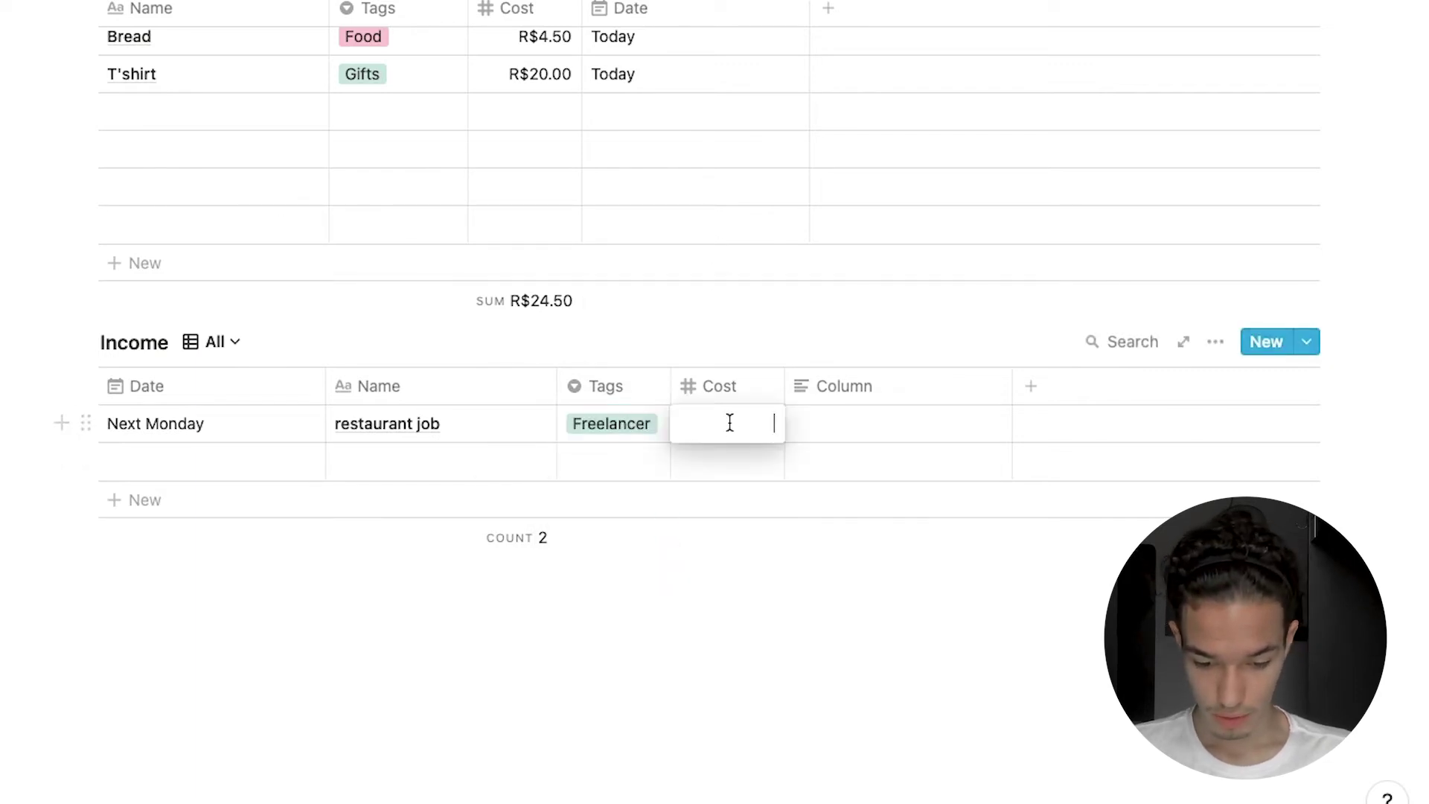
{"action": "type", "text": "5000"}
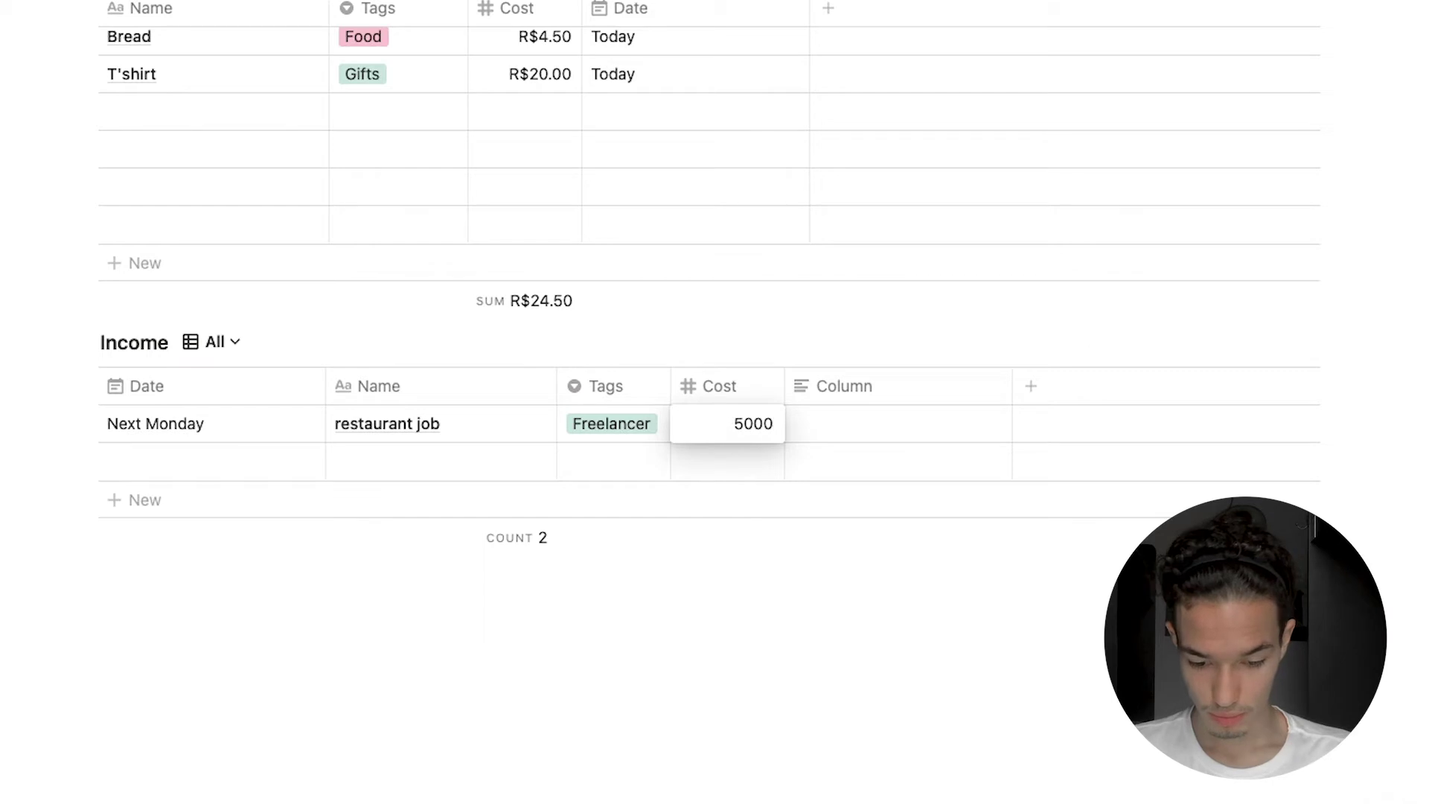
{"action": "key", "text": "Return"}
Delete the empty text property named Column from the Income table
{"action": "left_click", "coordinate": [815, 436]}
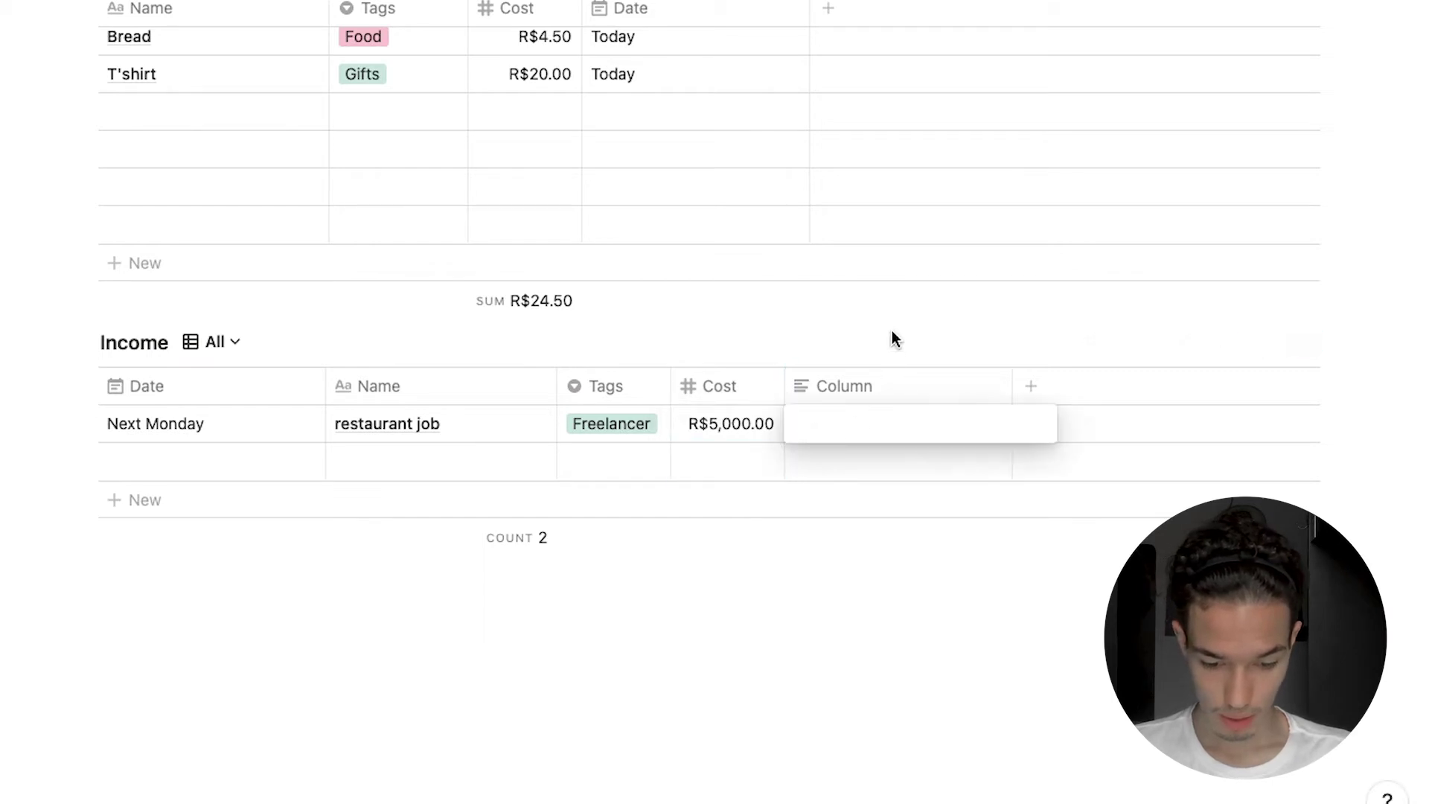
{"action": "key", "text": "Escape"}
{"action": "left_click", "coordinate": [831, 386]}
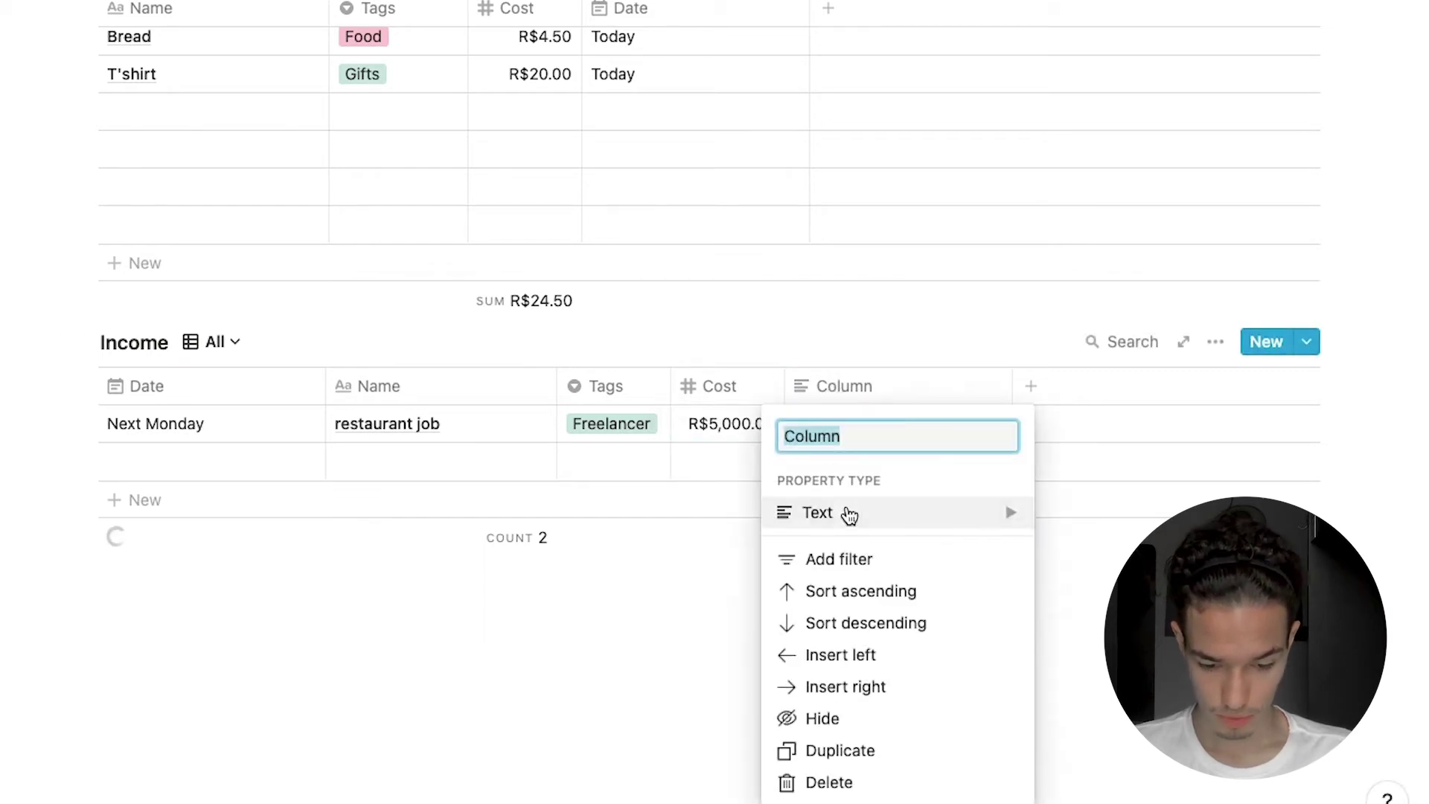
{"action": "left_click", "coordinate": [852, 780]}
{"action": "left_click", "coordinate": [807, 430]}
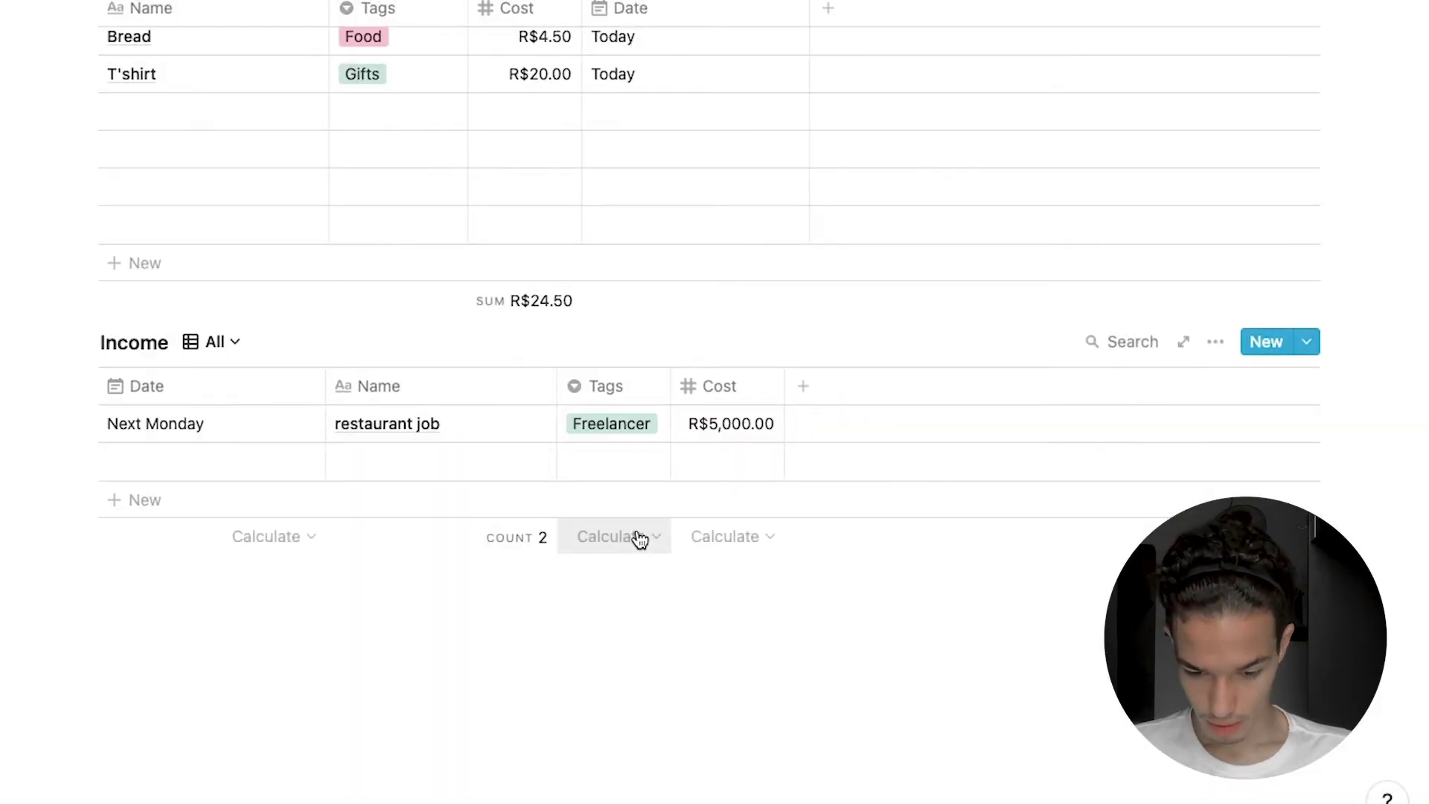
Set the calculation beneath the Income table's Cost column to Sum
{"action": "left_click", "coordinate": [771, 537]}
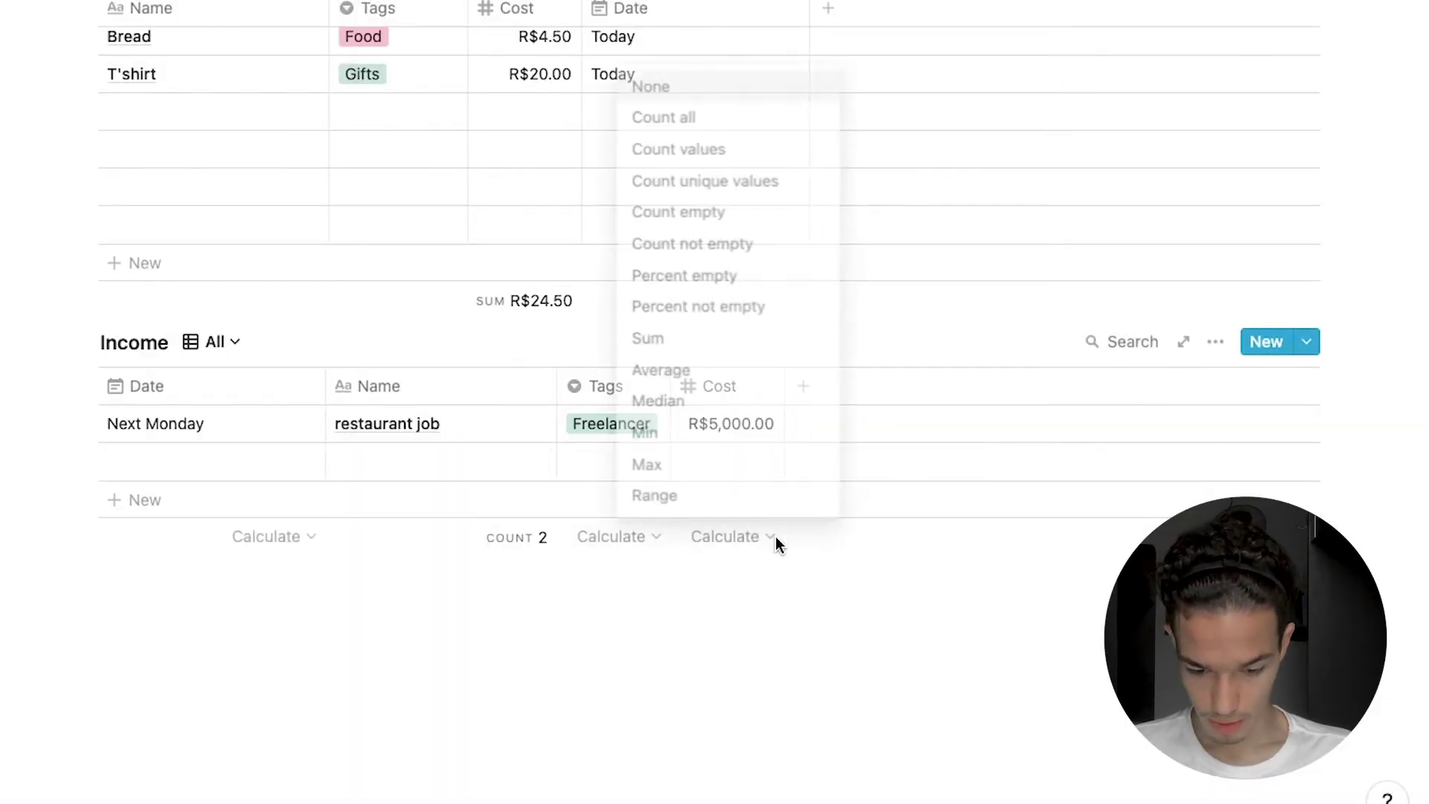
{"action": "left_click", "coordinate": [718, 113]}
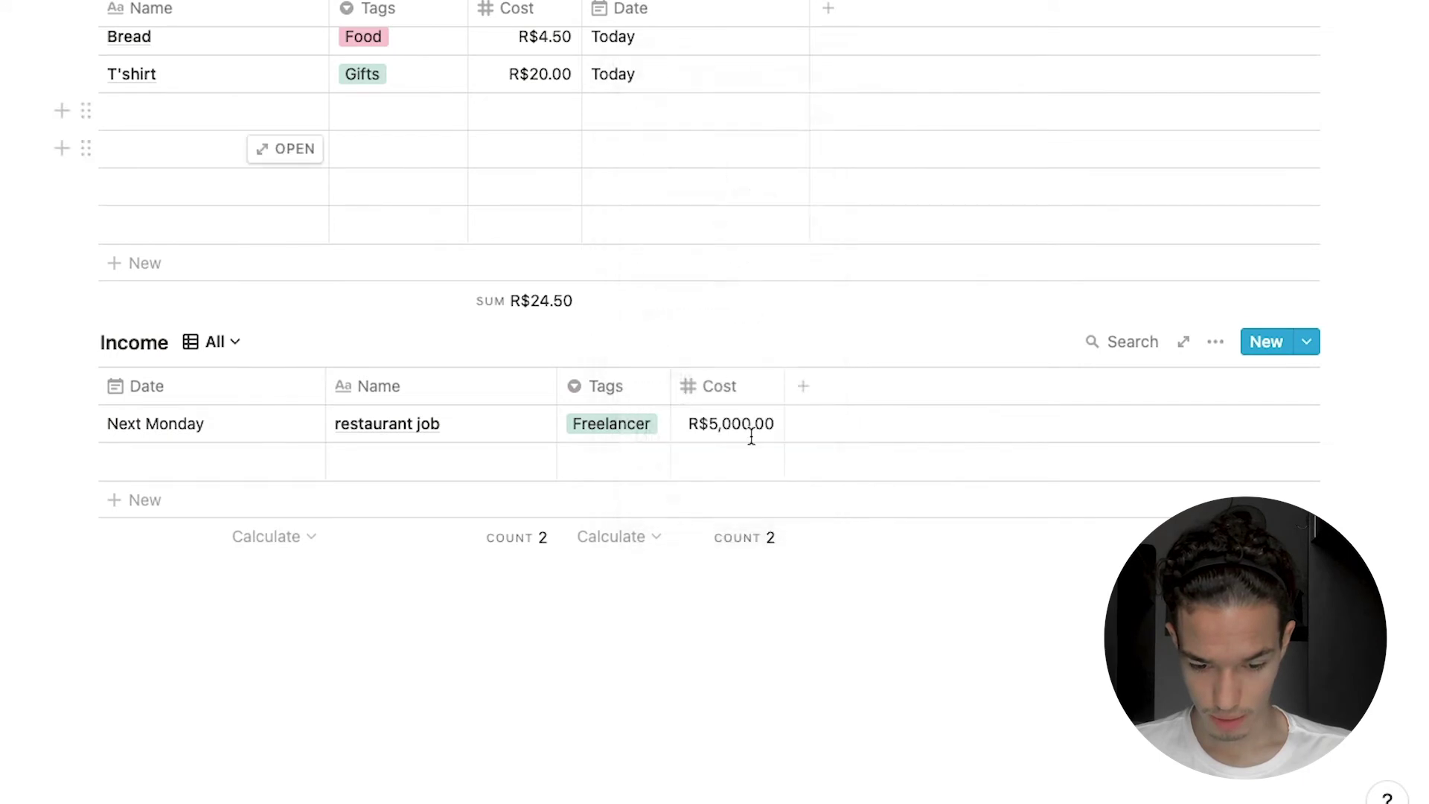
{"action": "left_click", "coordinate": [773, 540]}
{"action": "left_click", "coordinate": [720, 344]}
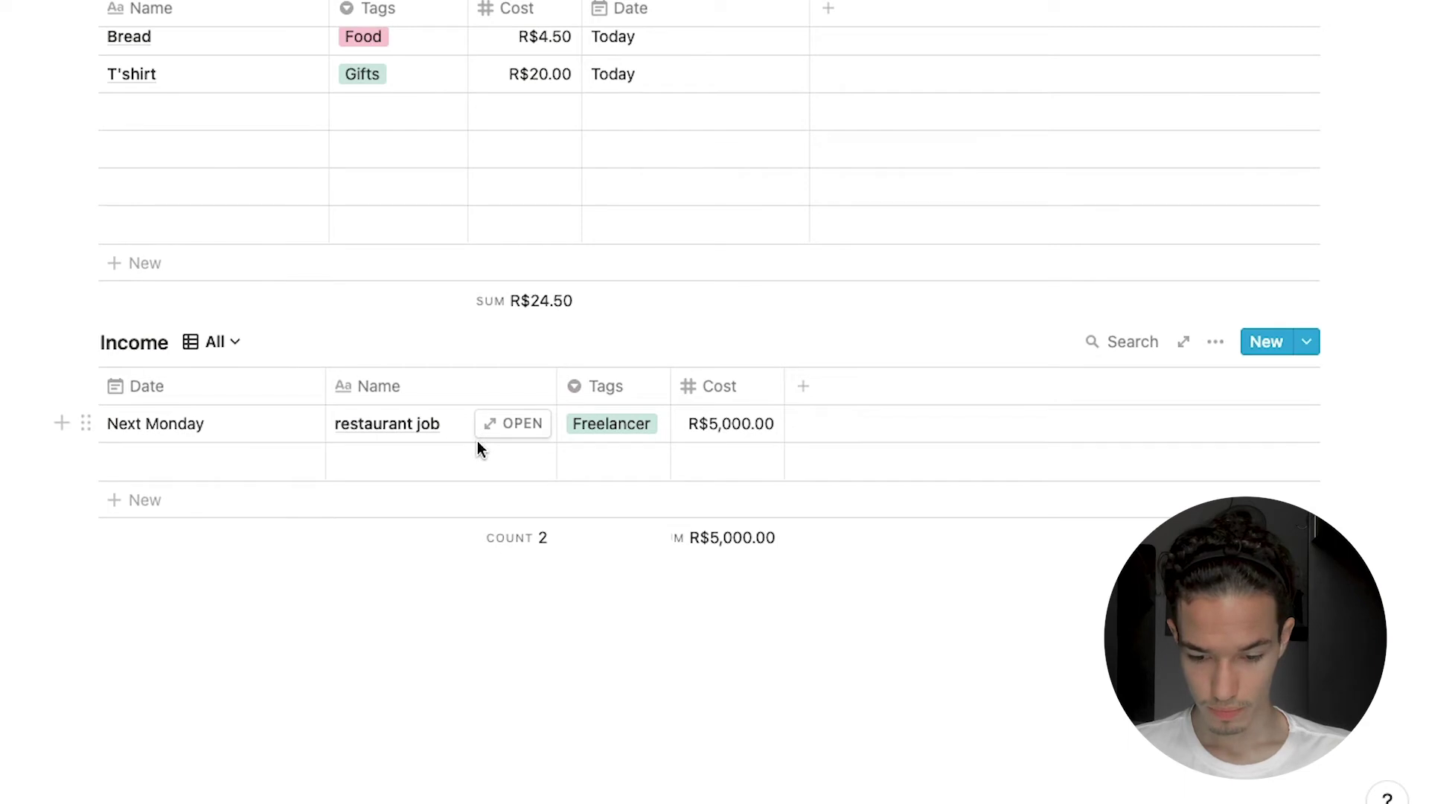
{"action": "scroll", "coordinate": [478, 442], "scroll_direction": "up", "scroll_amount": 7}
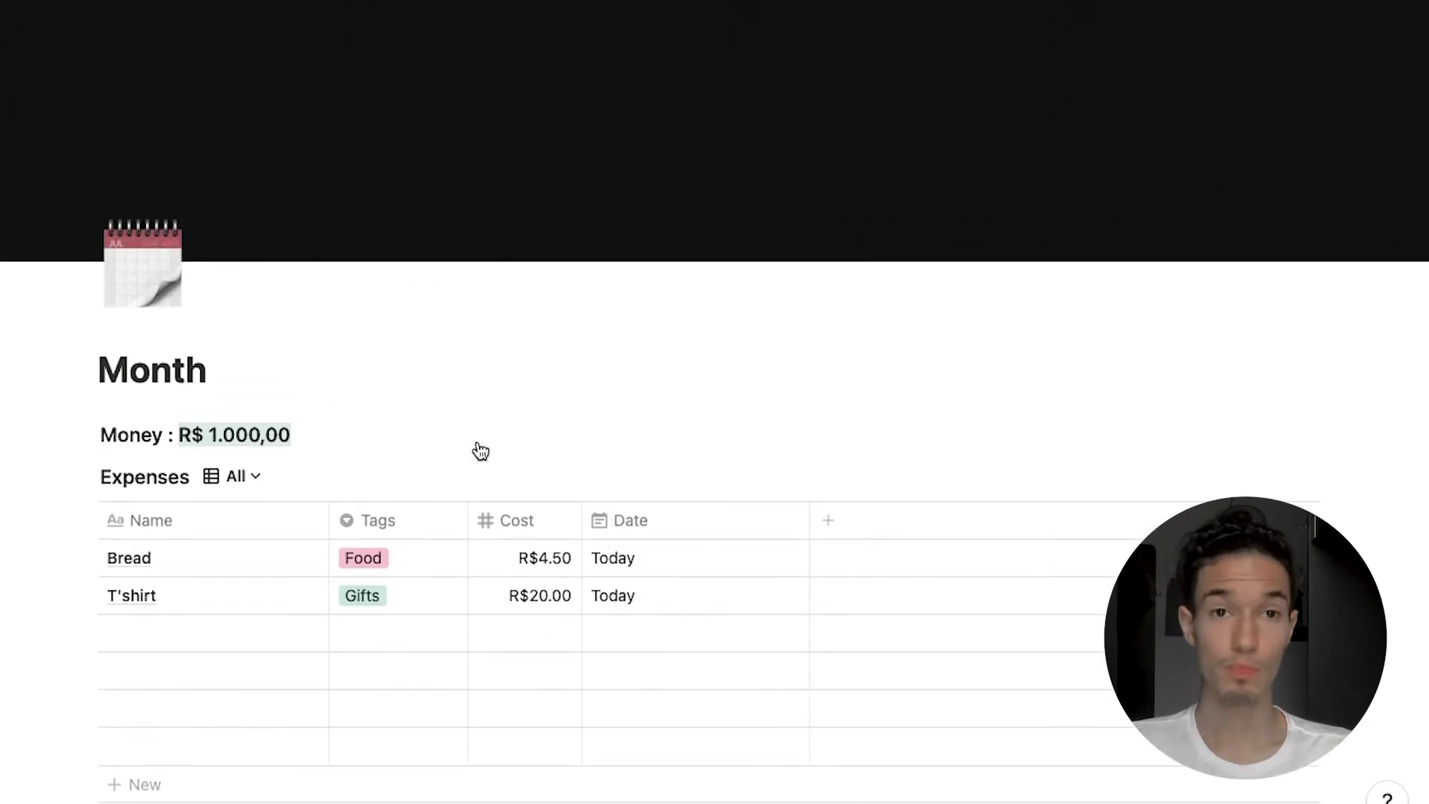